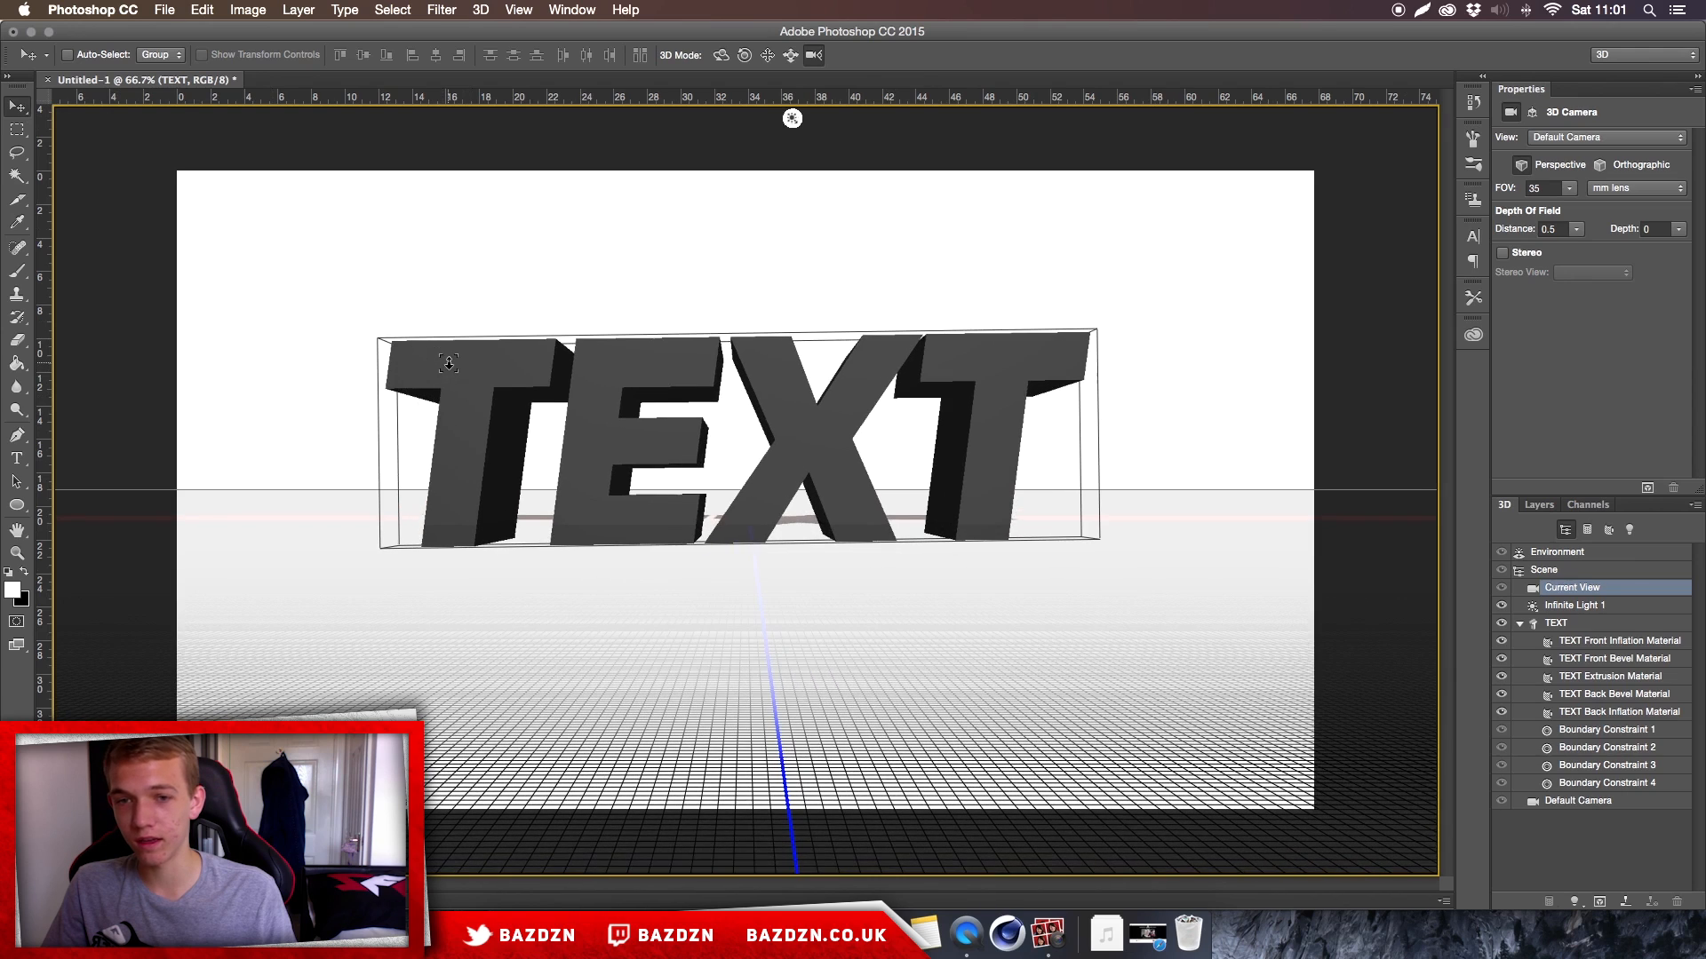
Create a new 1920 × 1080 pixel RGB document at 72 pixels/inch with a white background, and switch to the Essentials workspace
drag(455, 341, 456, 334)
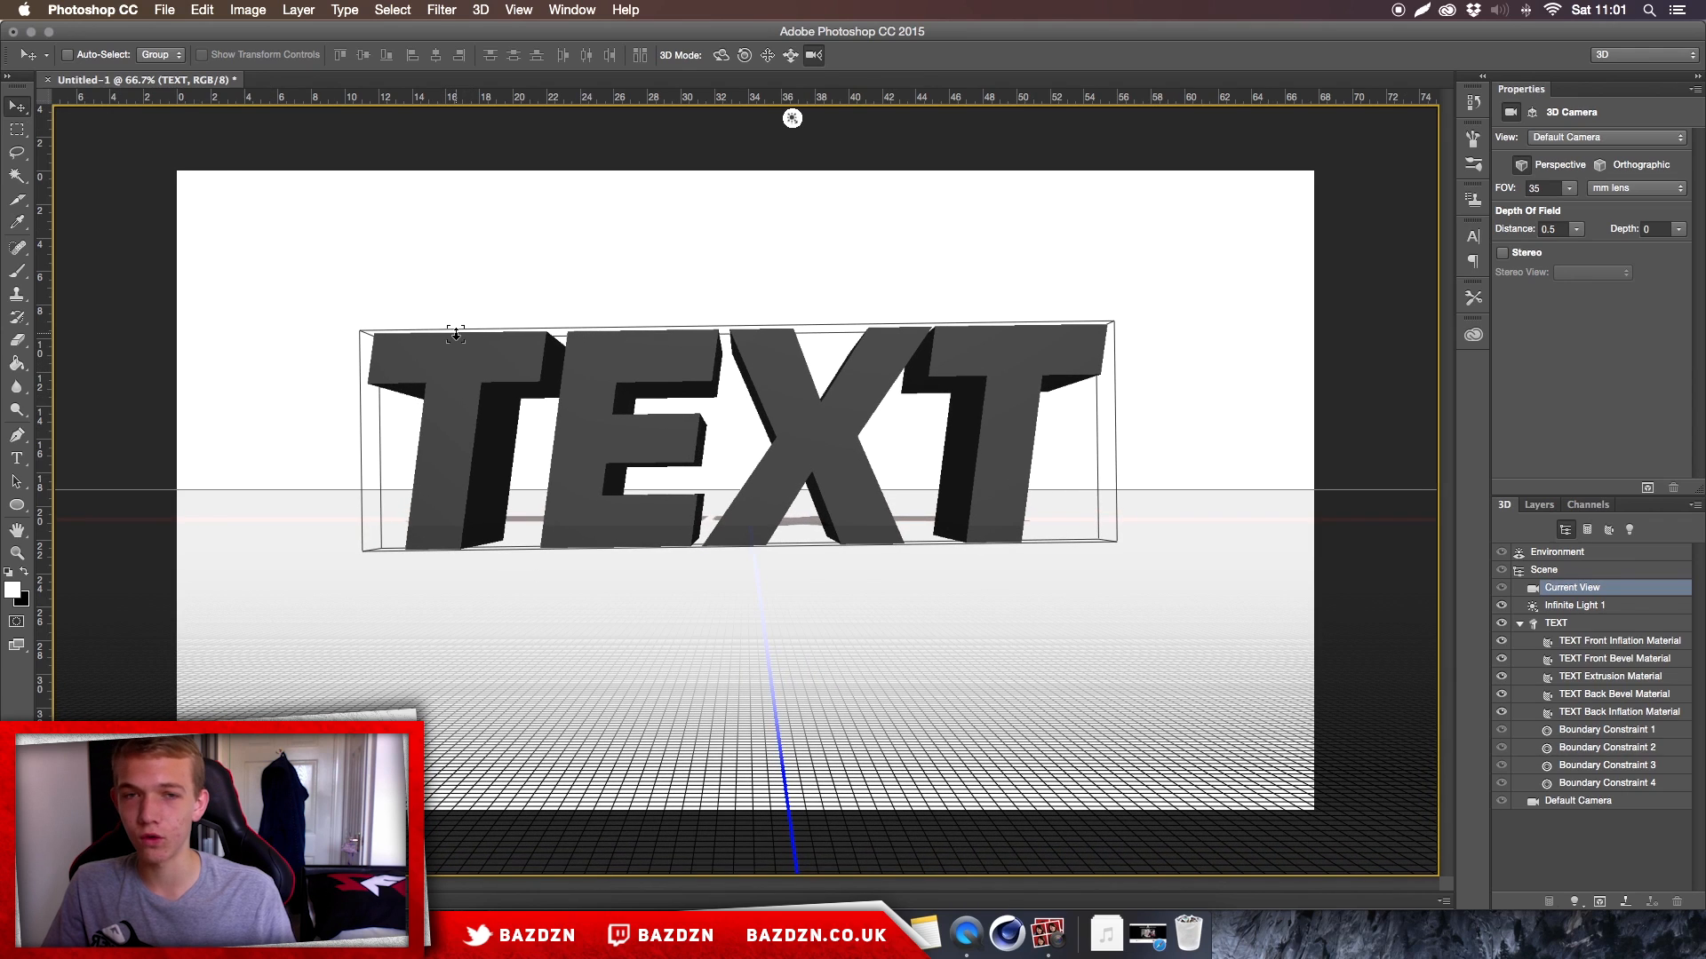
click(166, 10)
click(172, 31)
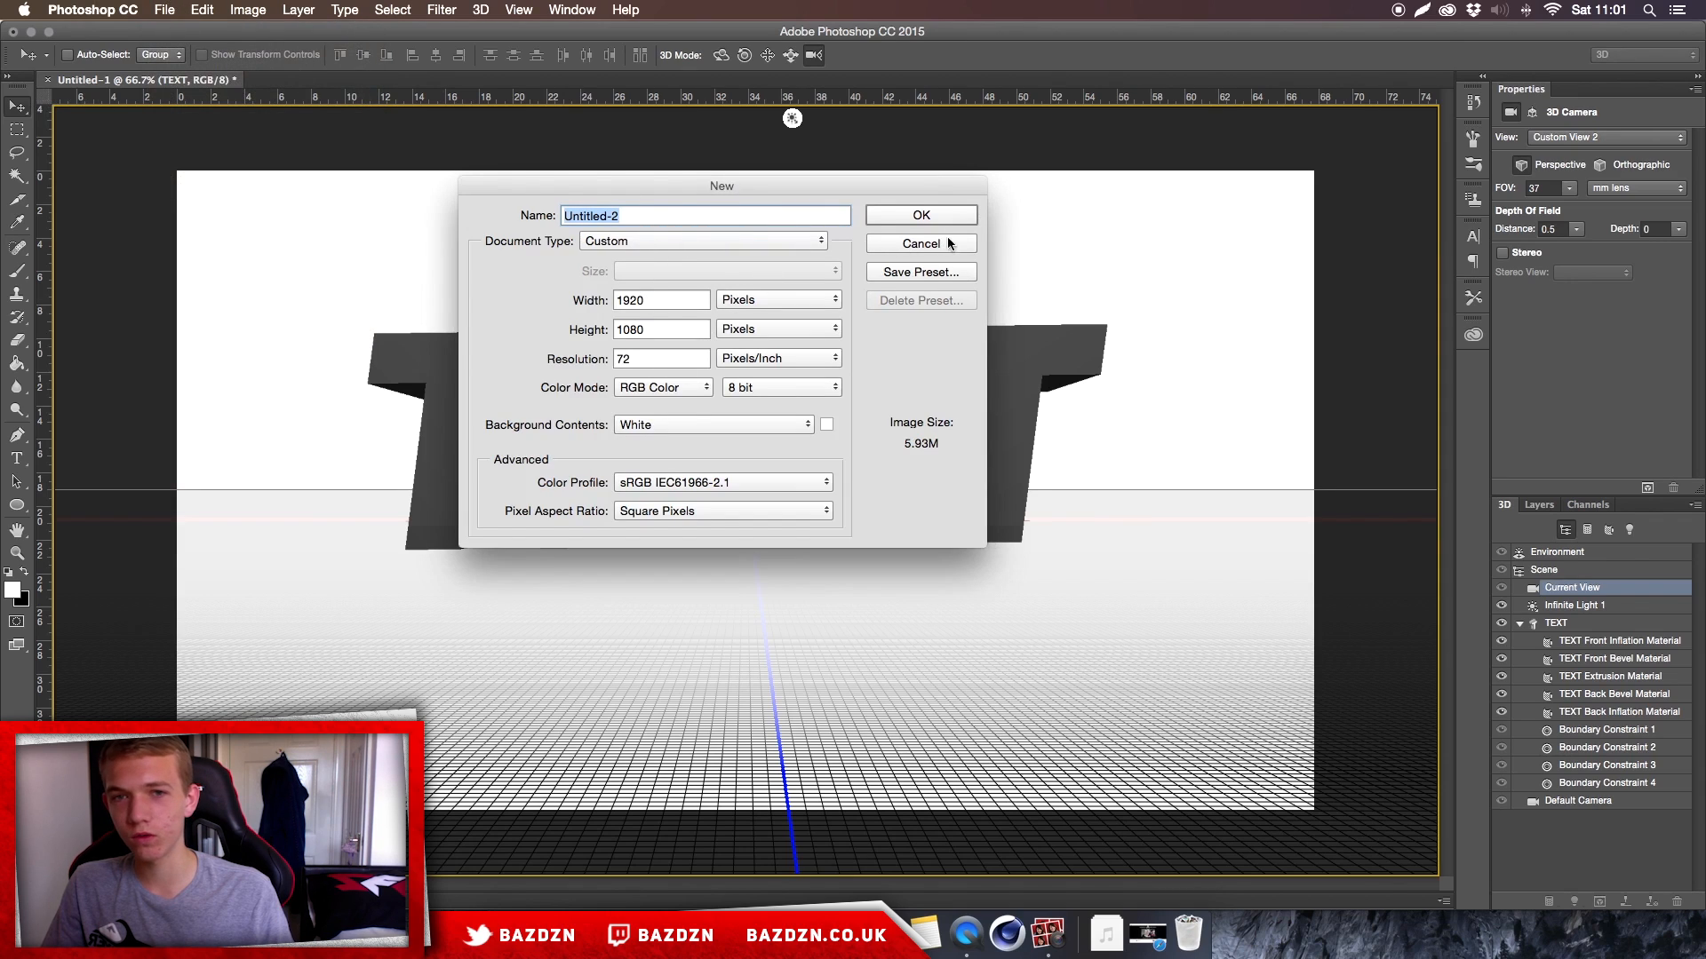
click(938, 220)
click(1674, 55)
click(1643, 45)
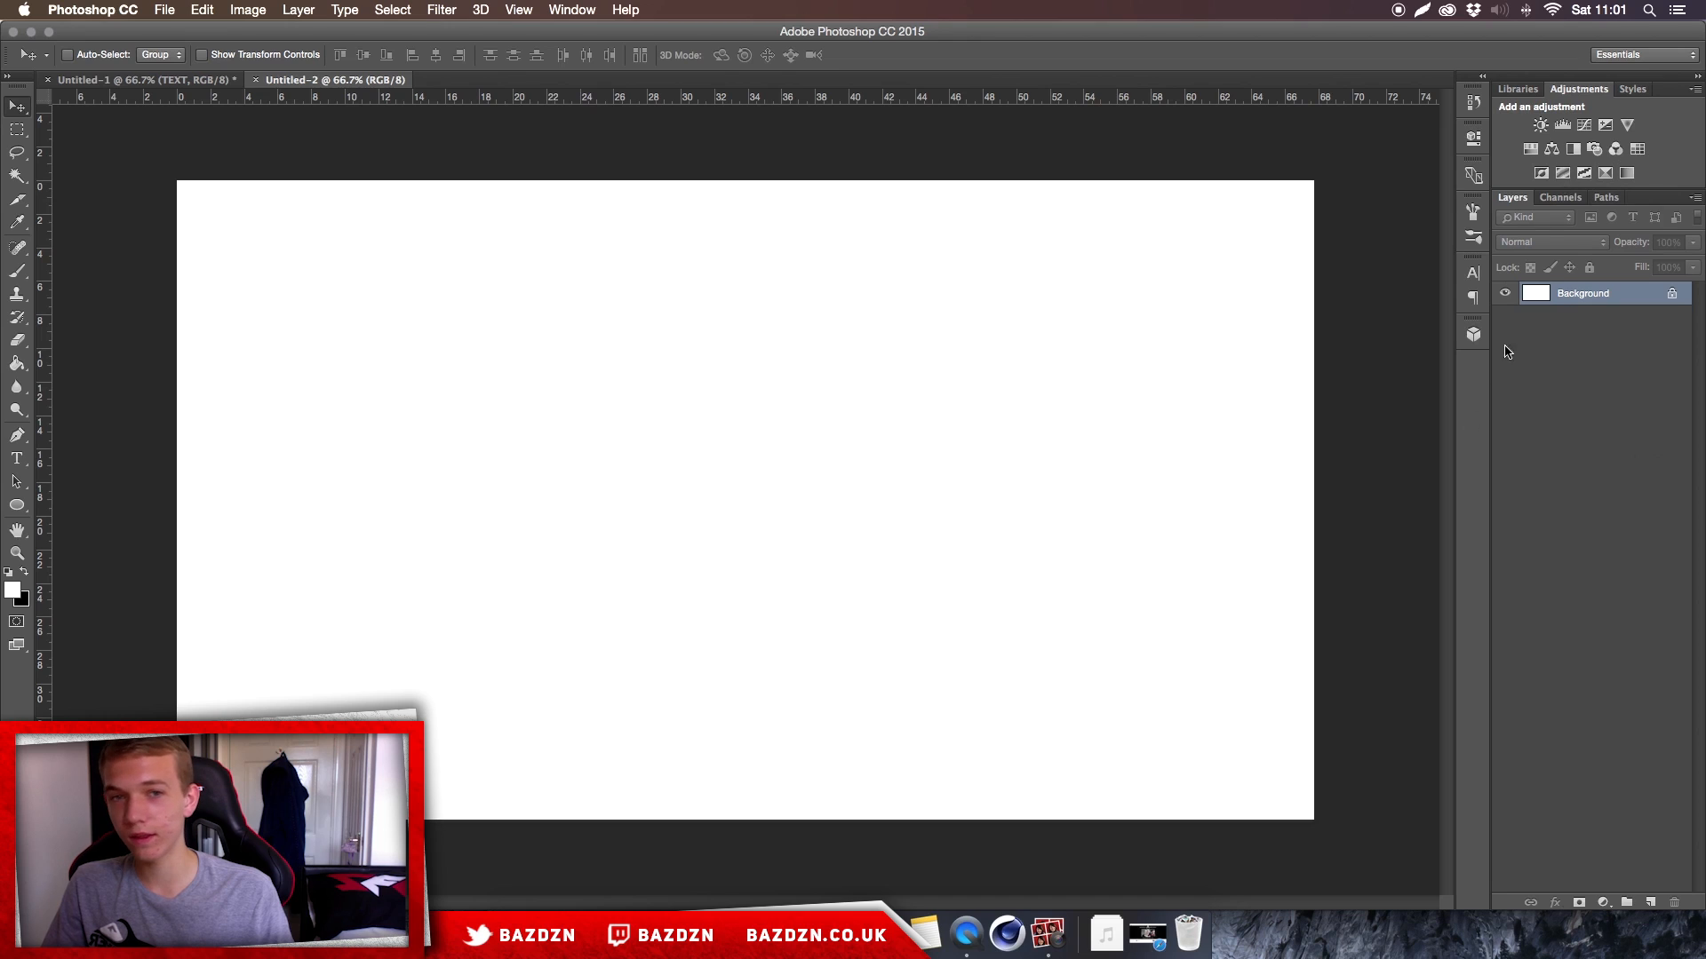
Add the word TEXT in black Uni Sans Heavy Italic, scale it to about 391 pt and move it to the middle of the canvas
key(t)
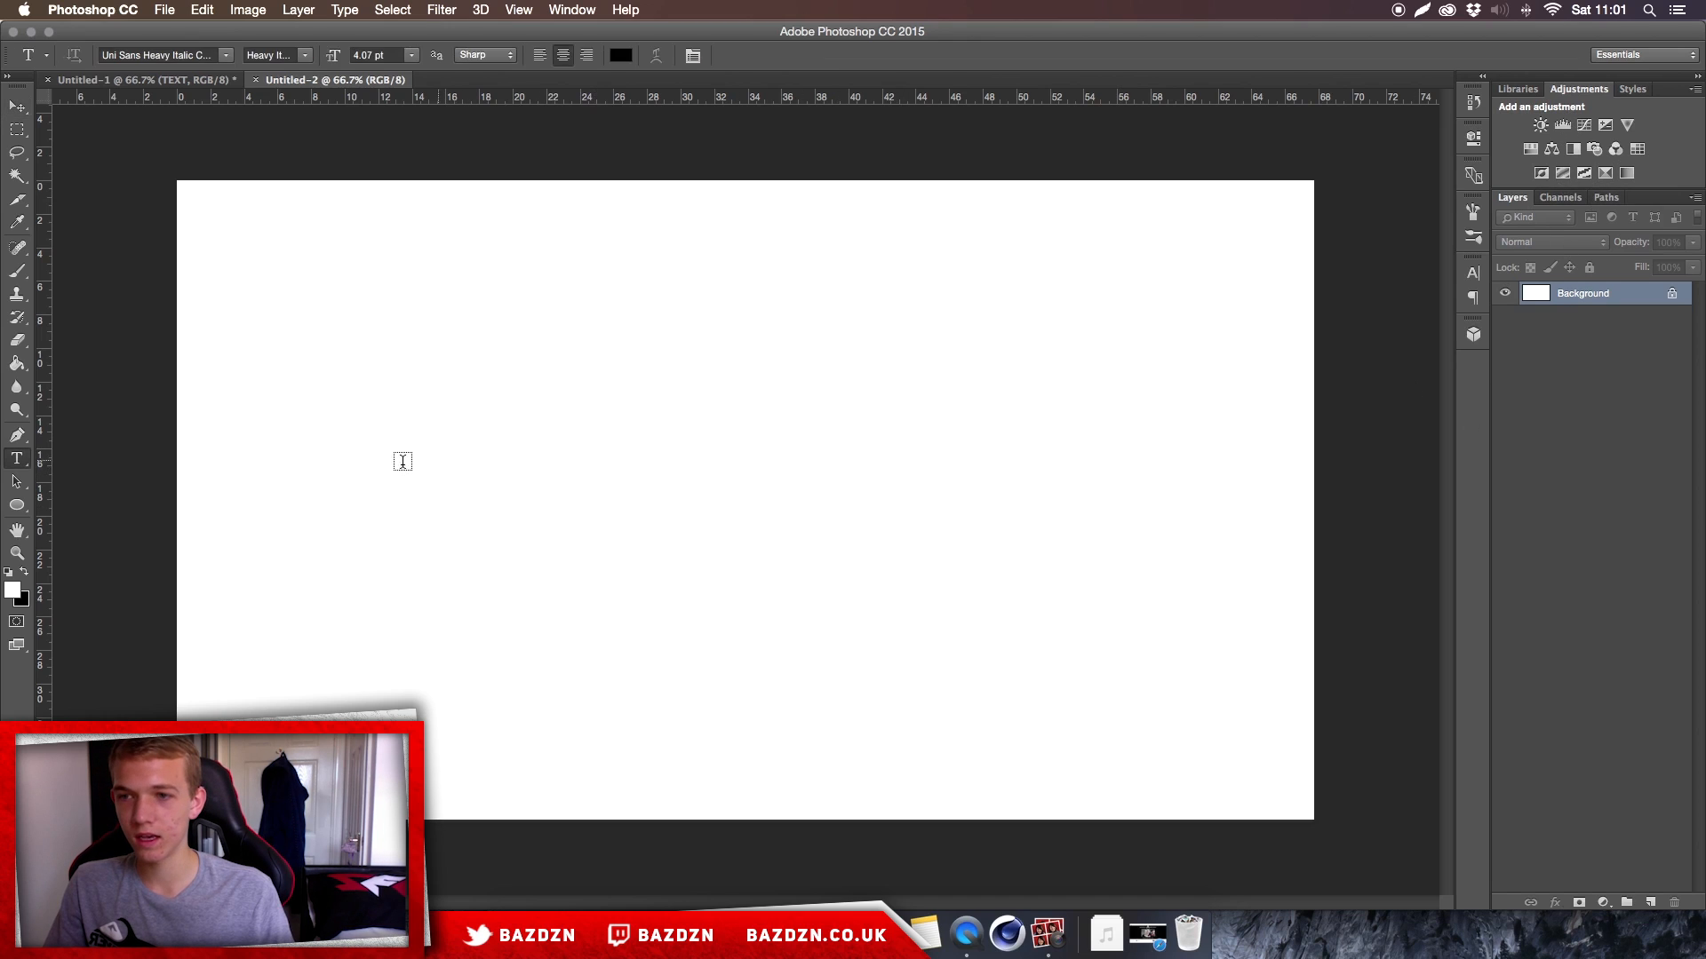
click(563, 445)
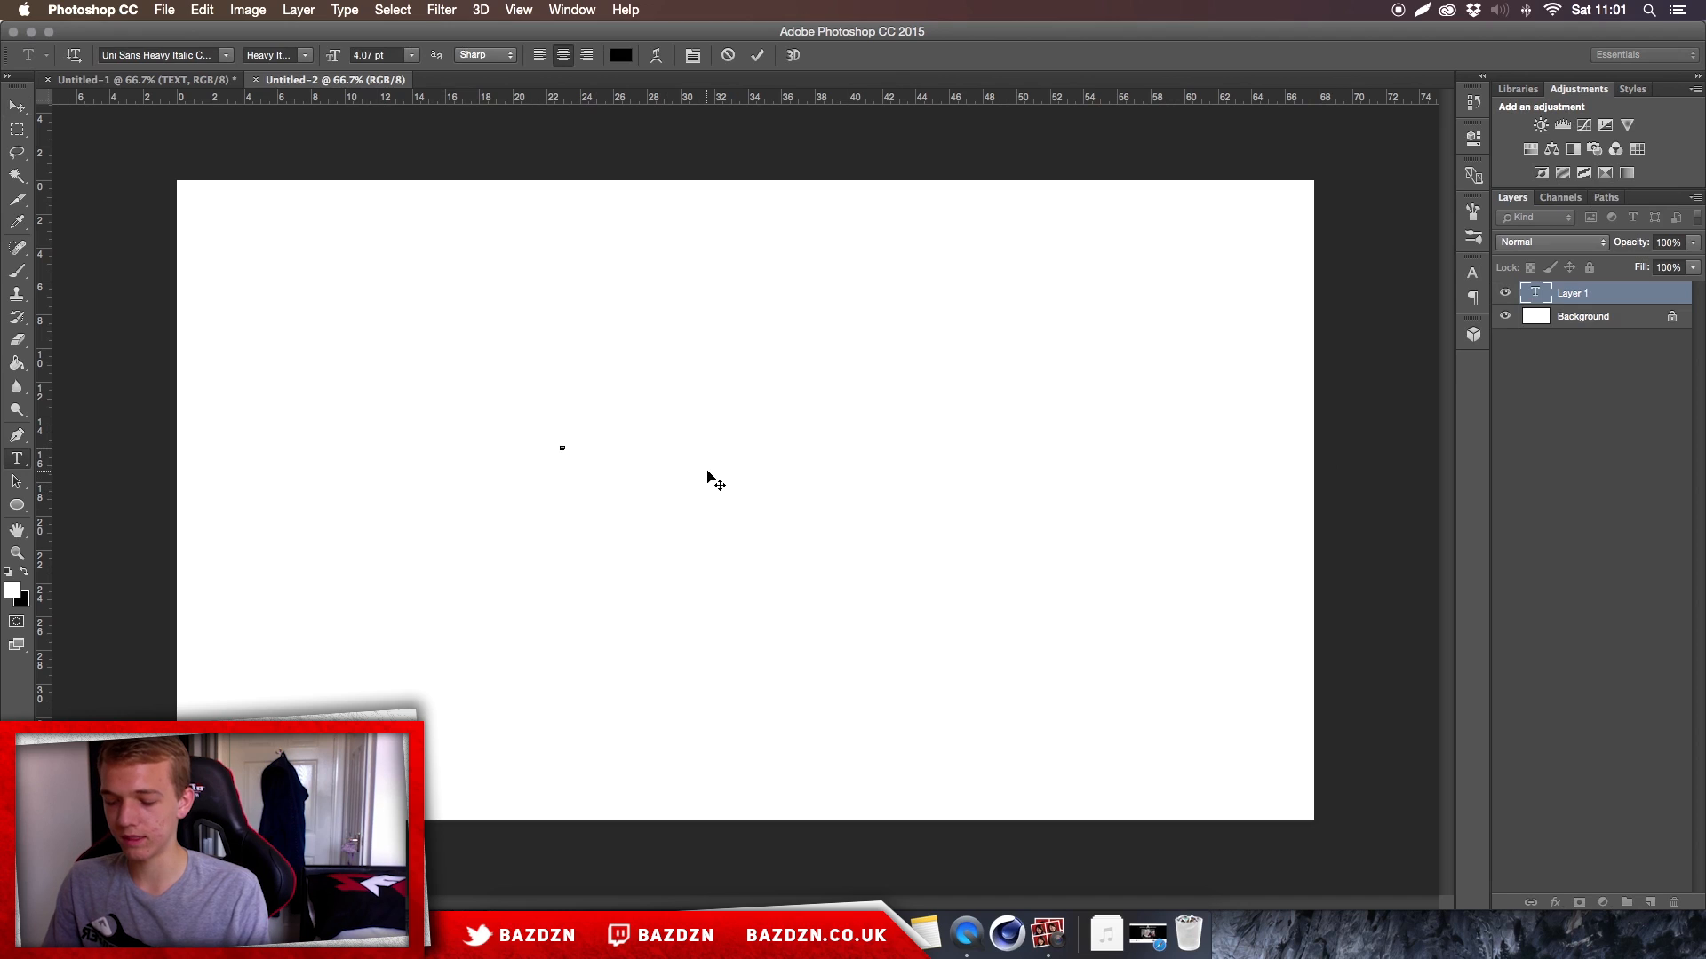
drag(564, 450, 1134, 697)
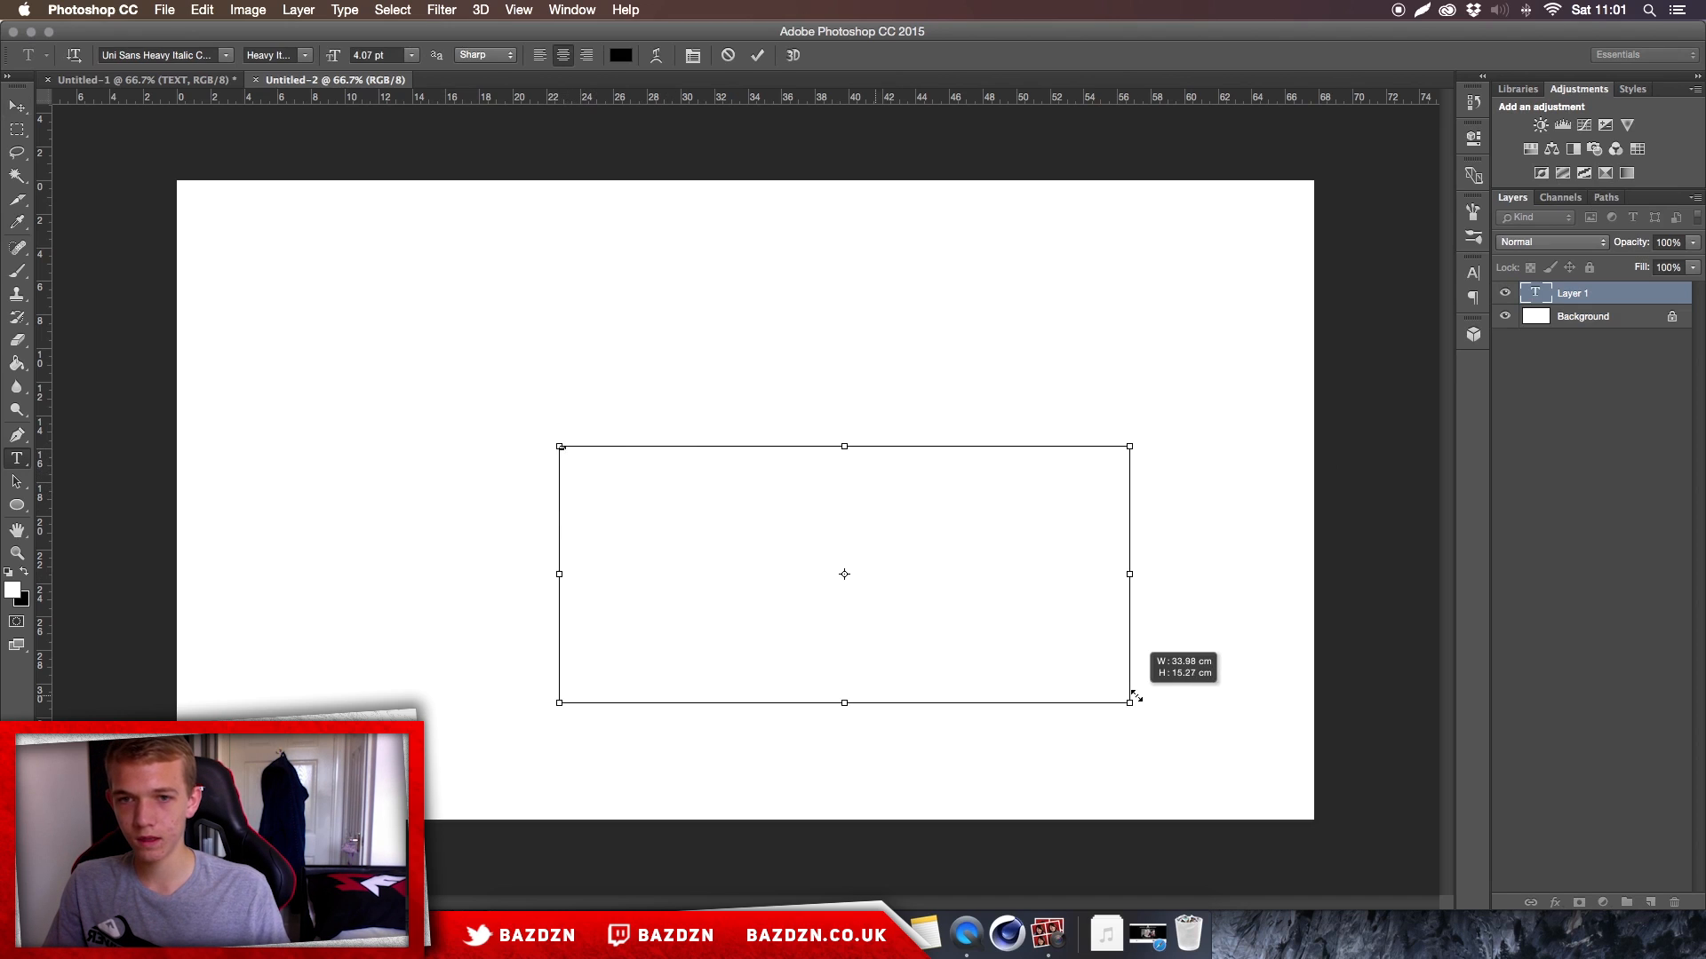
drag(930, 635, 813, 530)
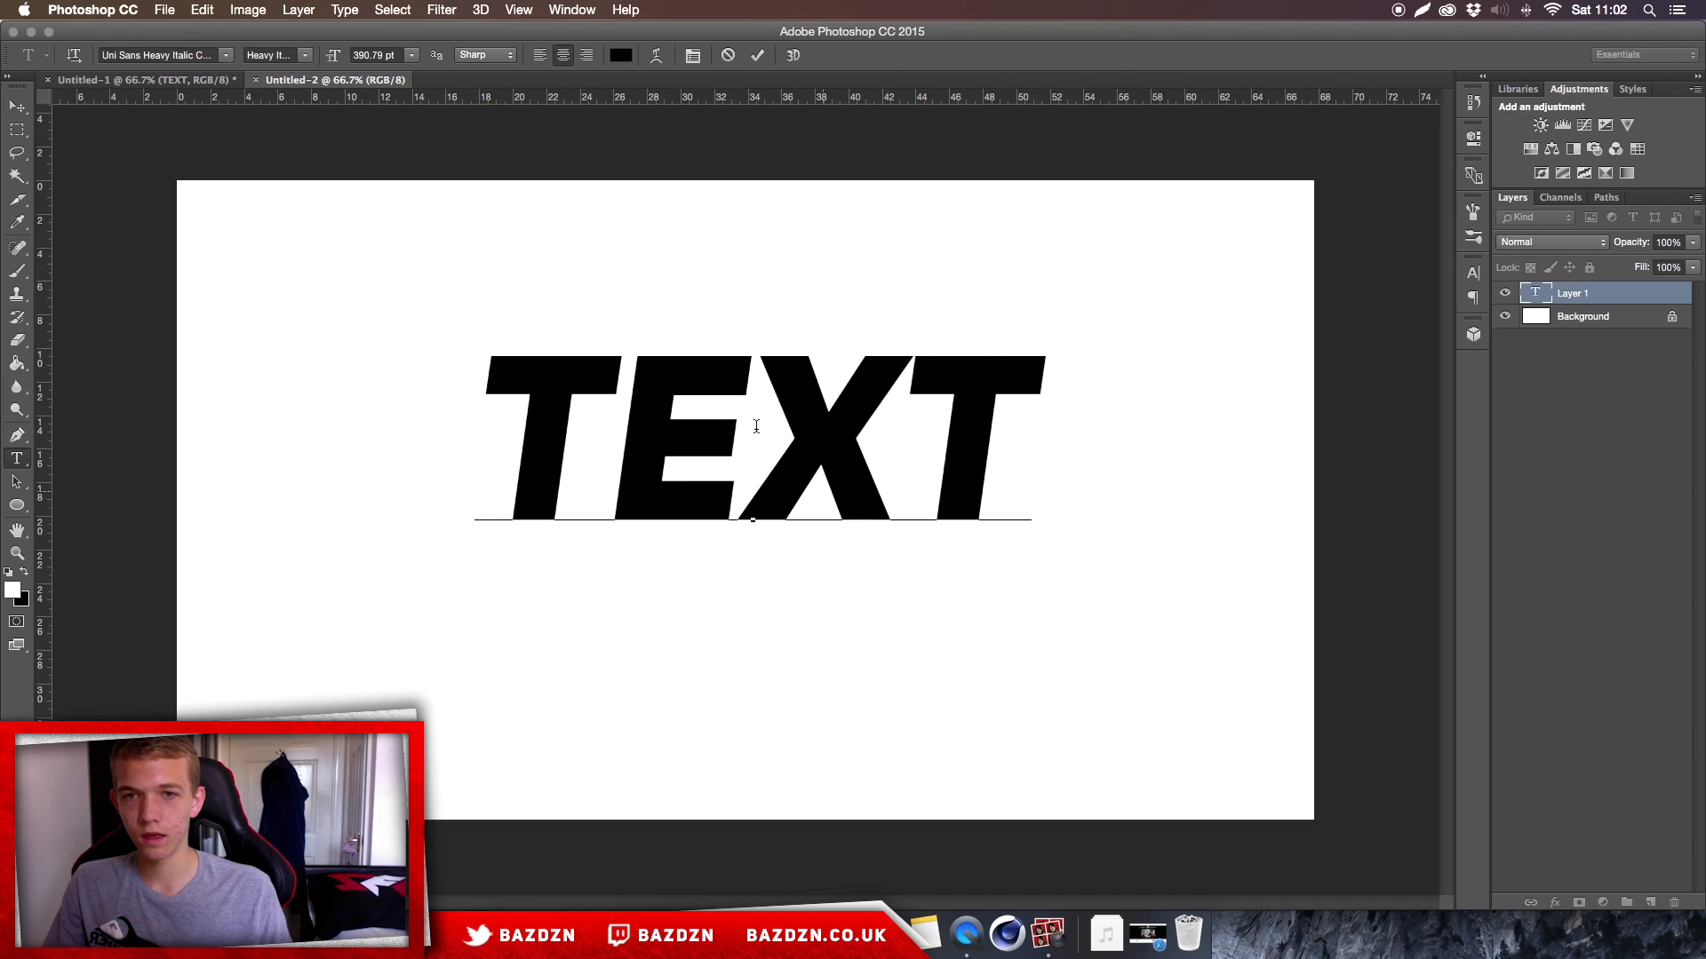
click(187, 57)
click(702, 480)
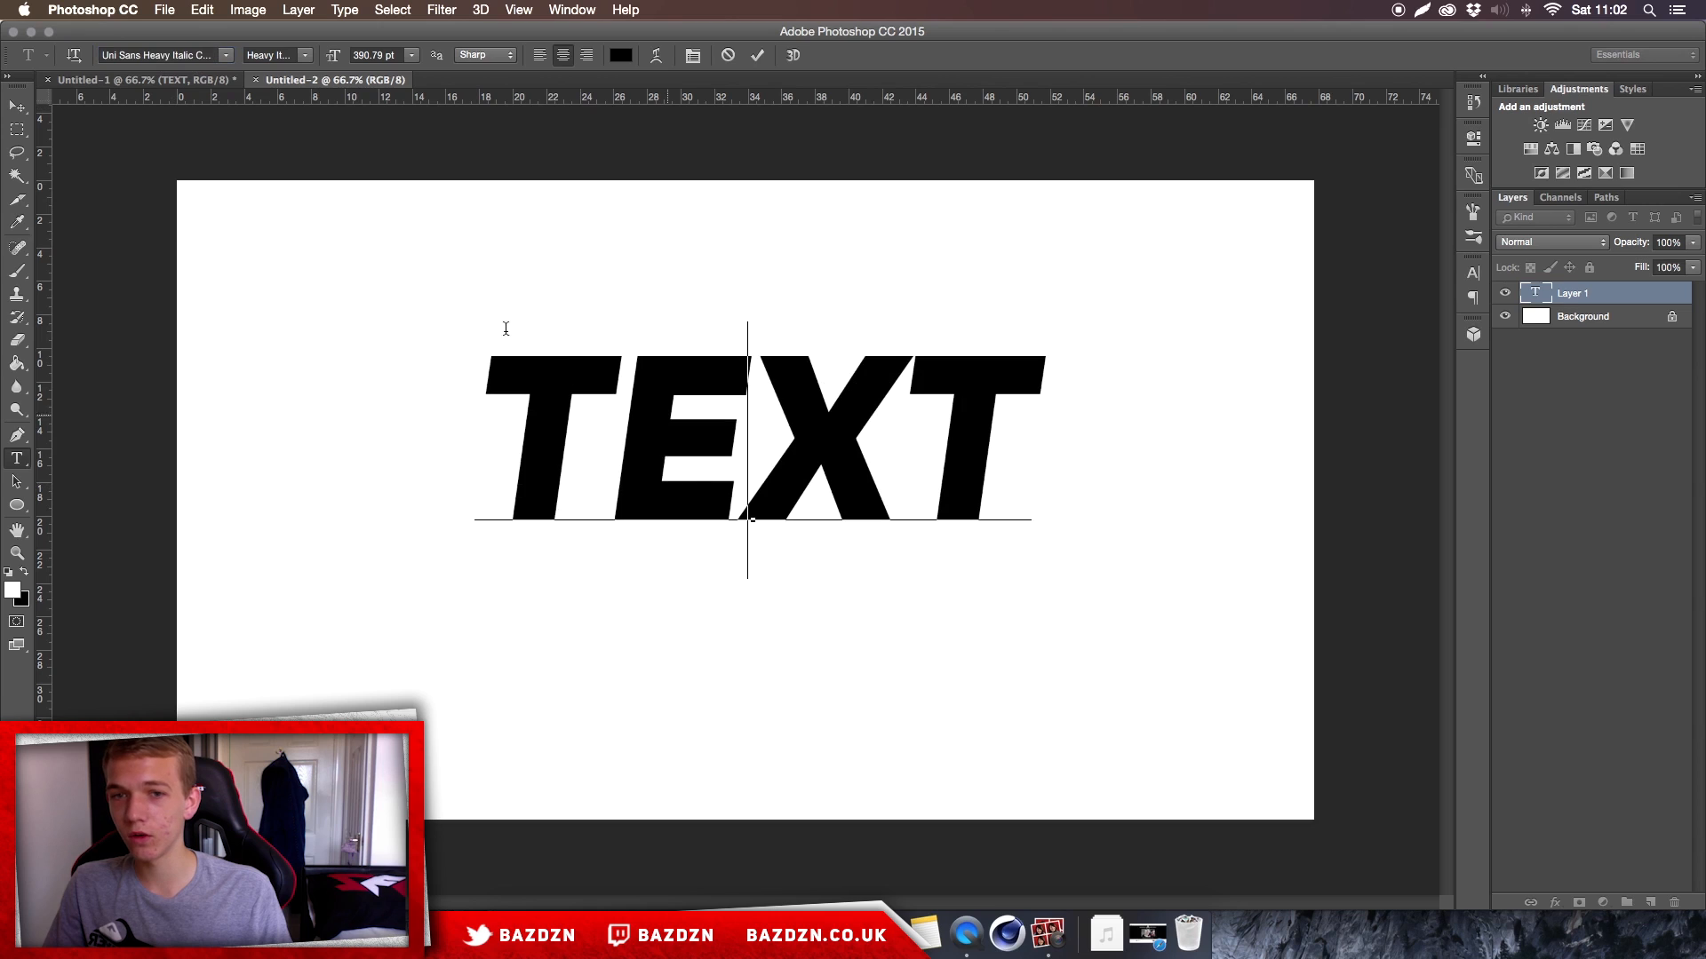
click(16, 107)
drag(785, 442, 786, 480)
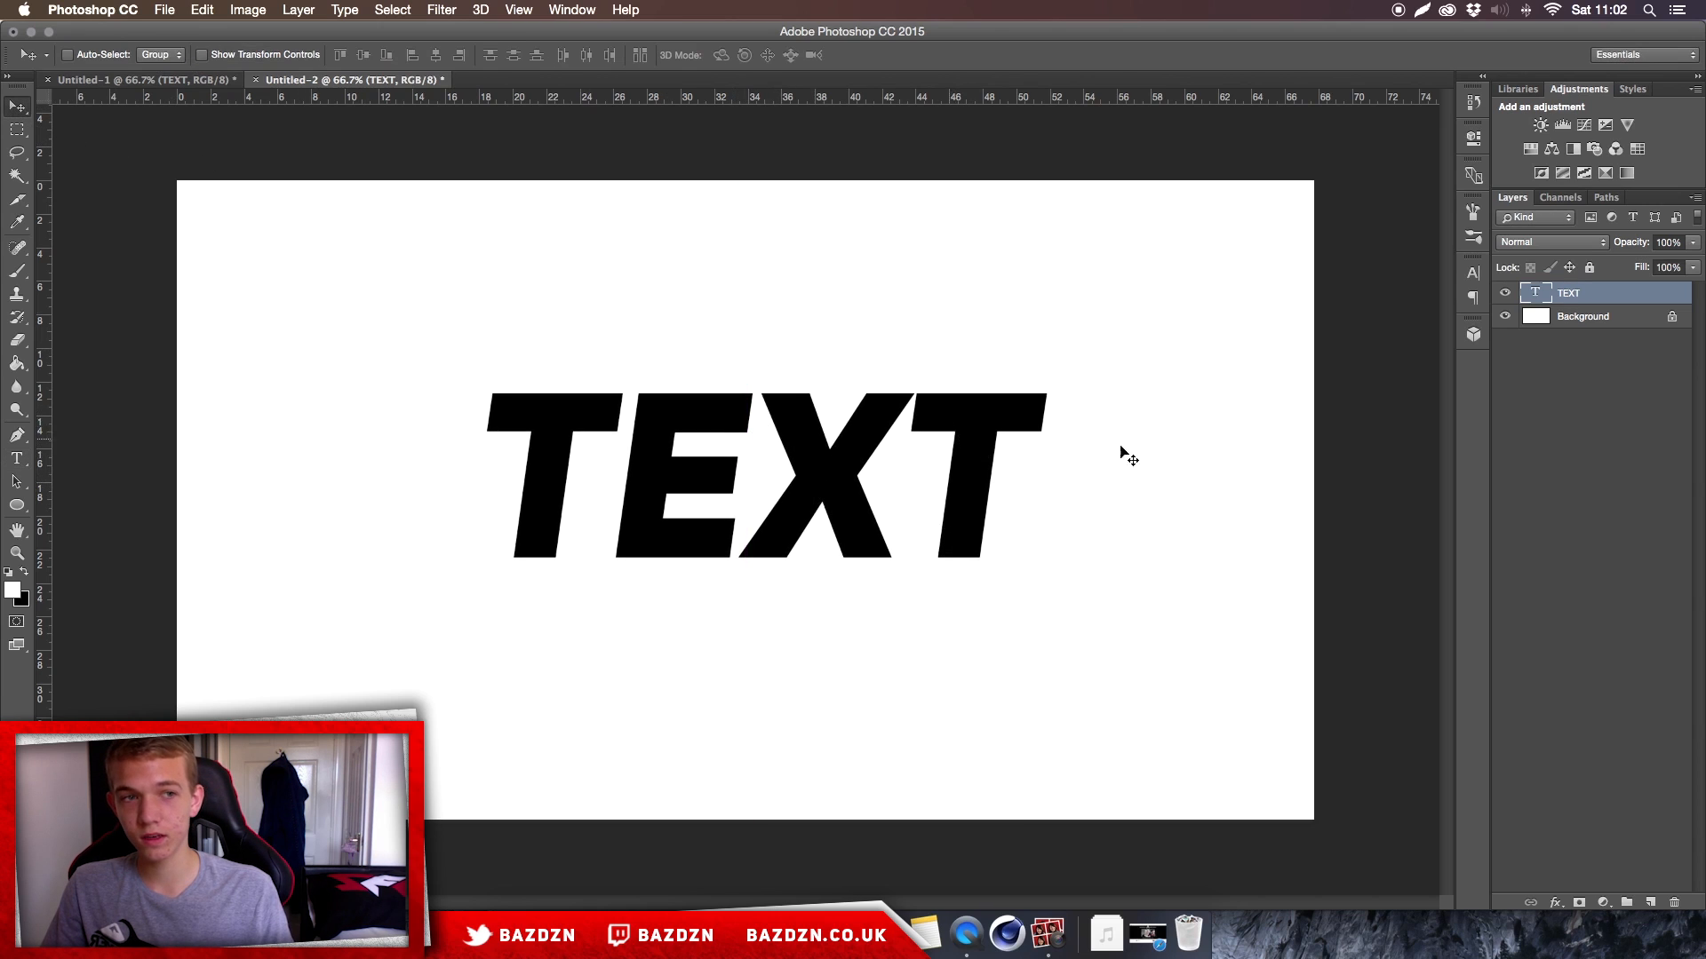
Create a new 3D extrusion from the TEXT layer and accept switching to the 3D workspace
right_click(1616, 293)
key(Escape)
right_click(1592, 292)
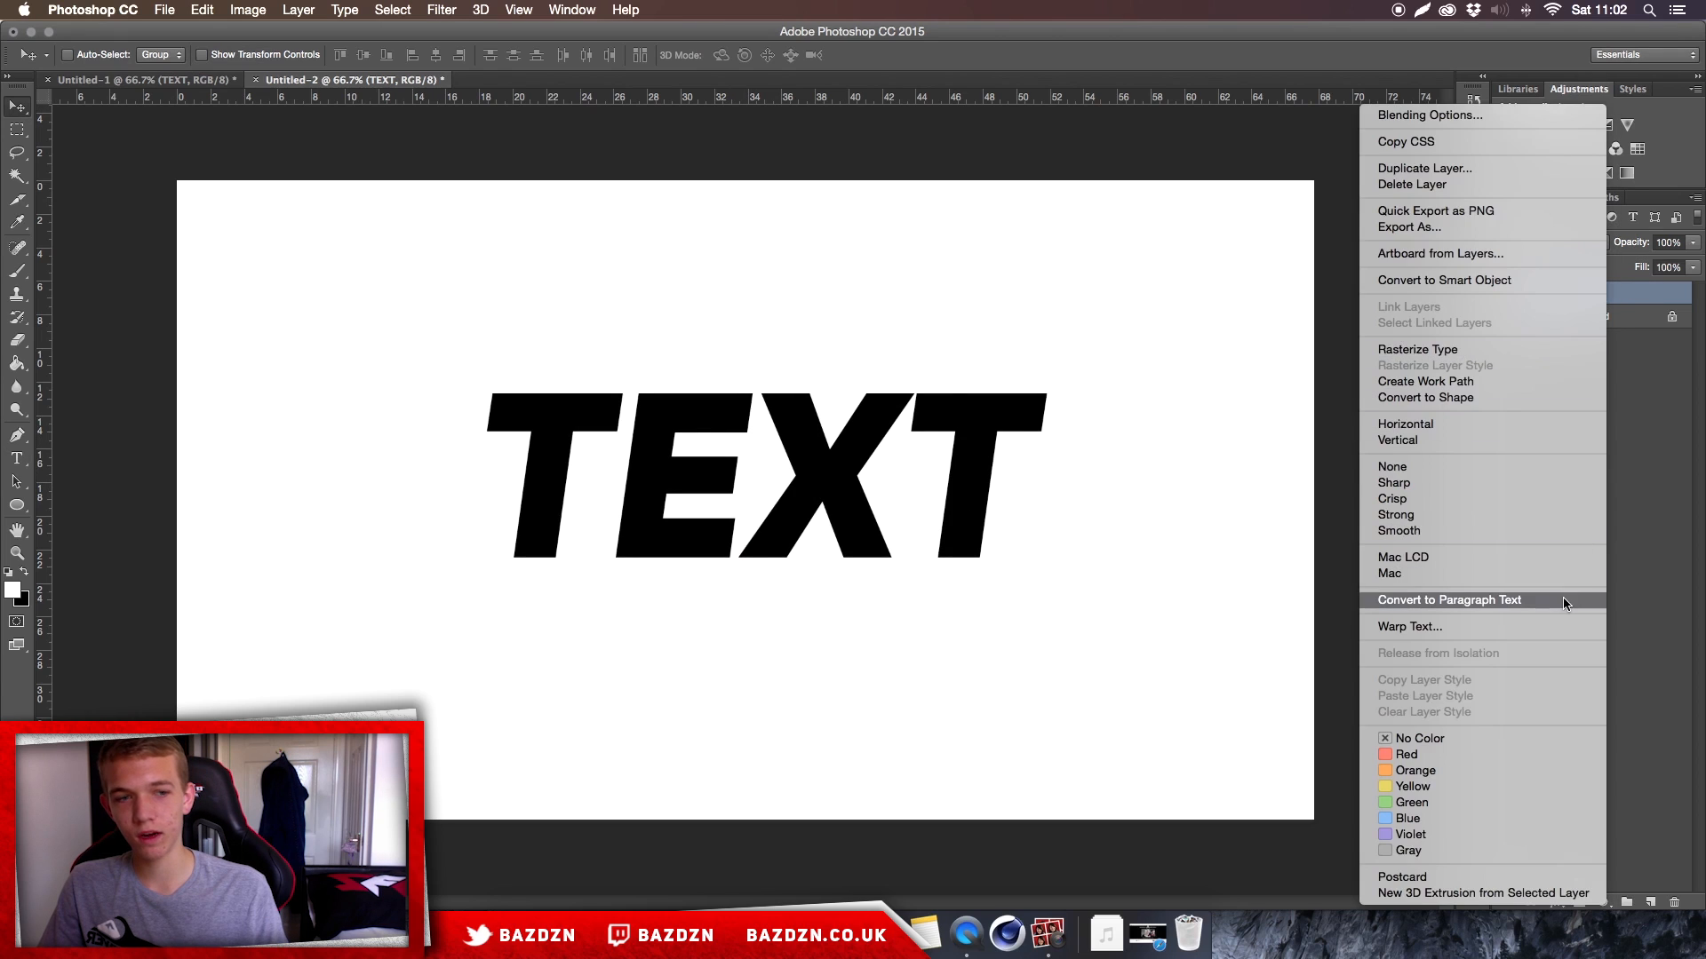
click(1481, 893)
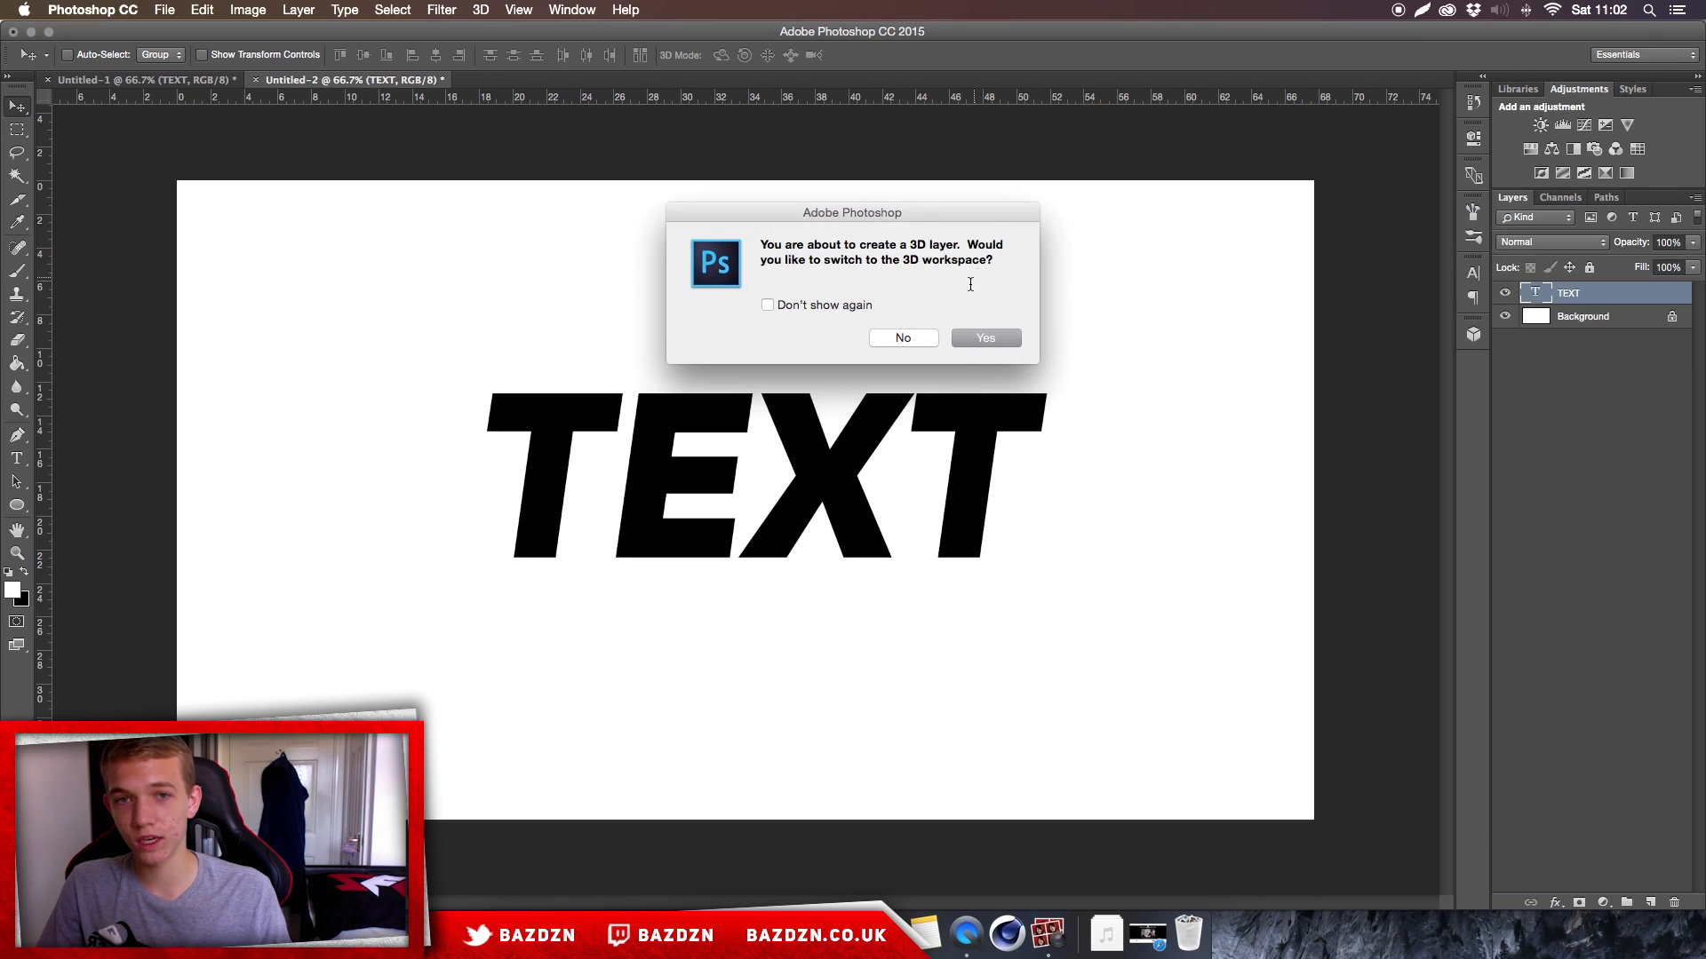
click(987, 337)
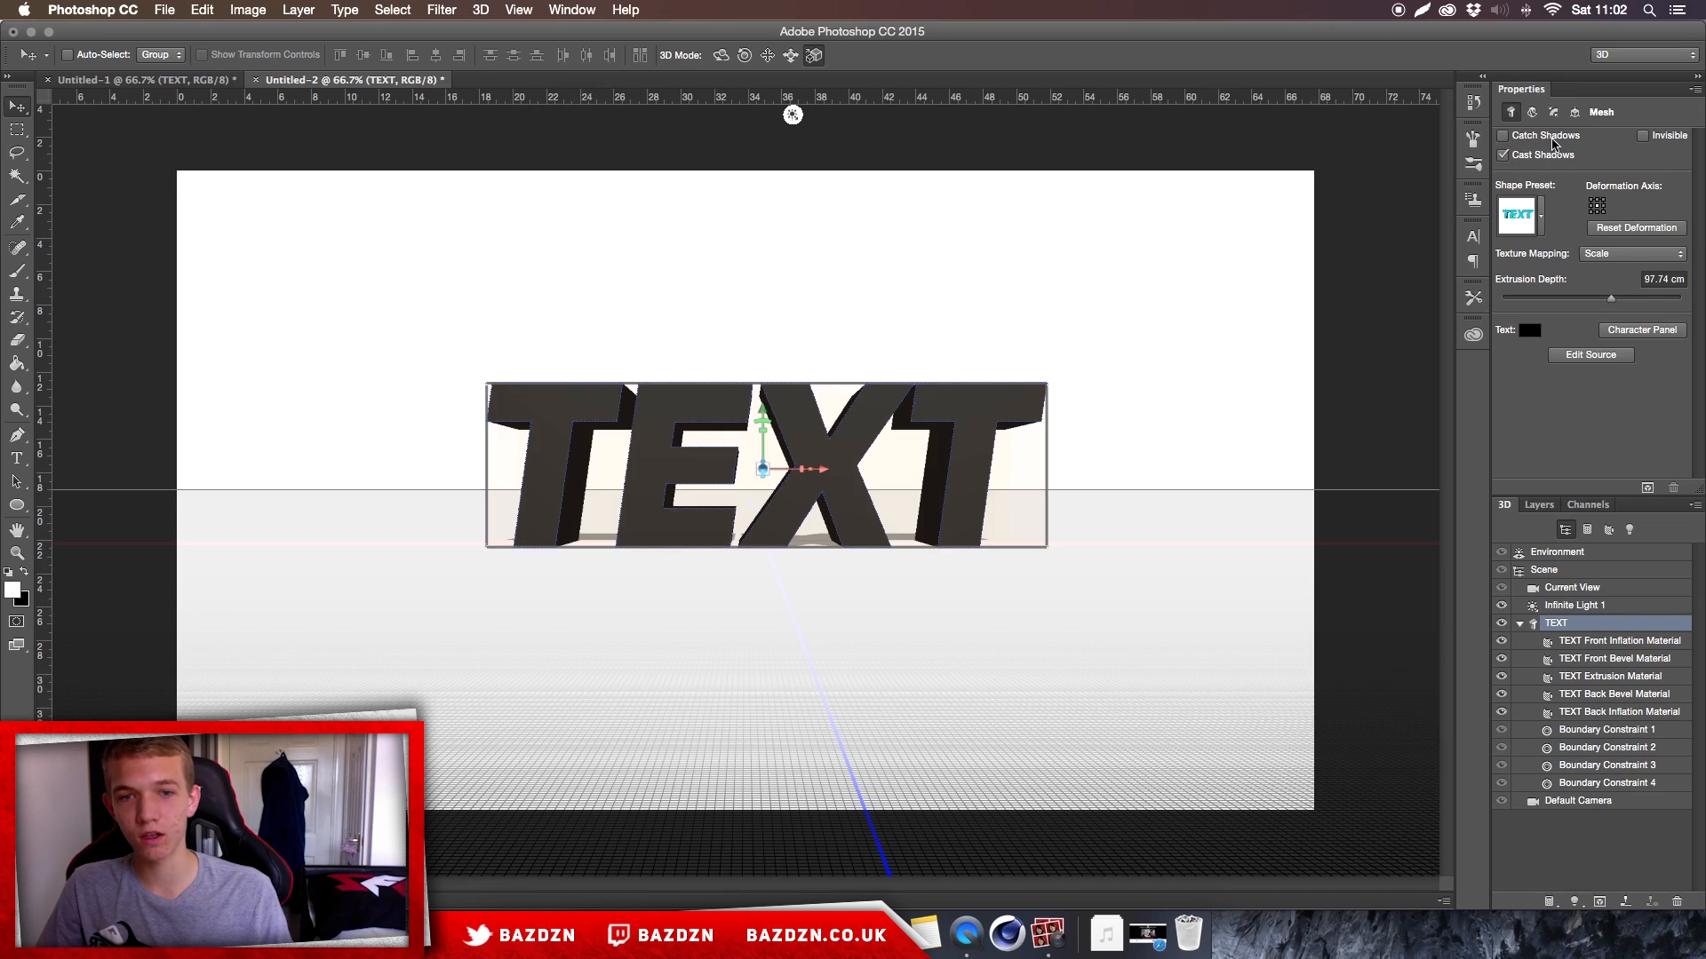
Disable cast shadows and enable catch shadows on the text mesh, and increase its extrusion depth to about 356 cm
click(1549, 160)
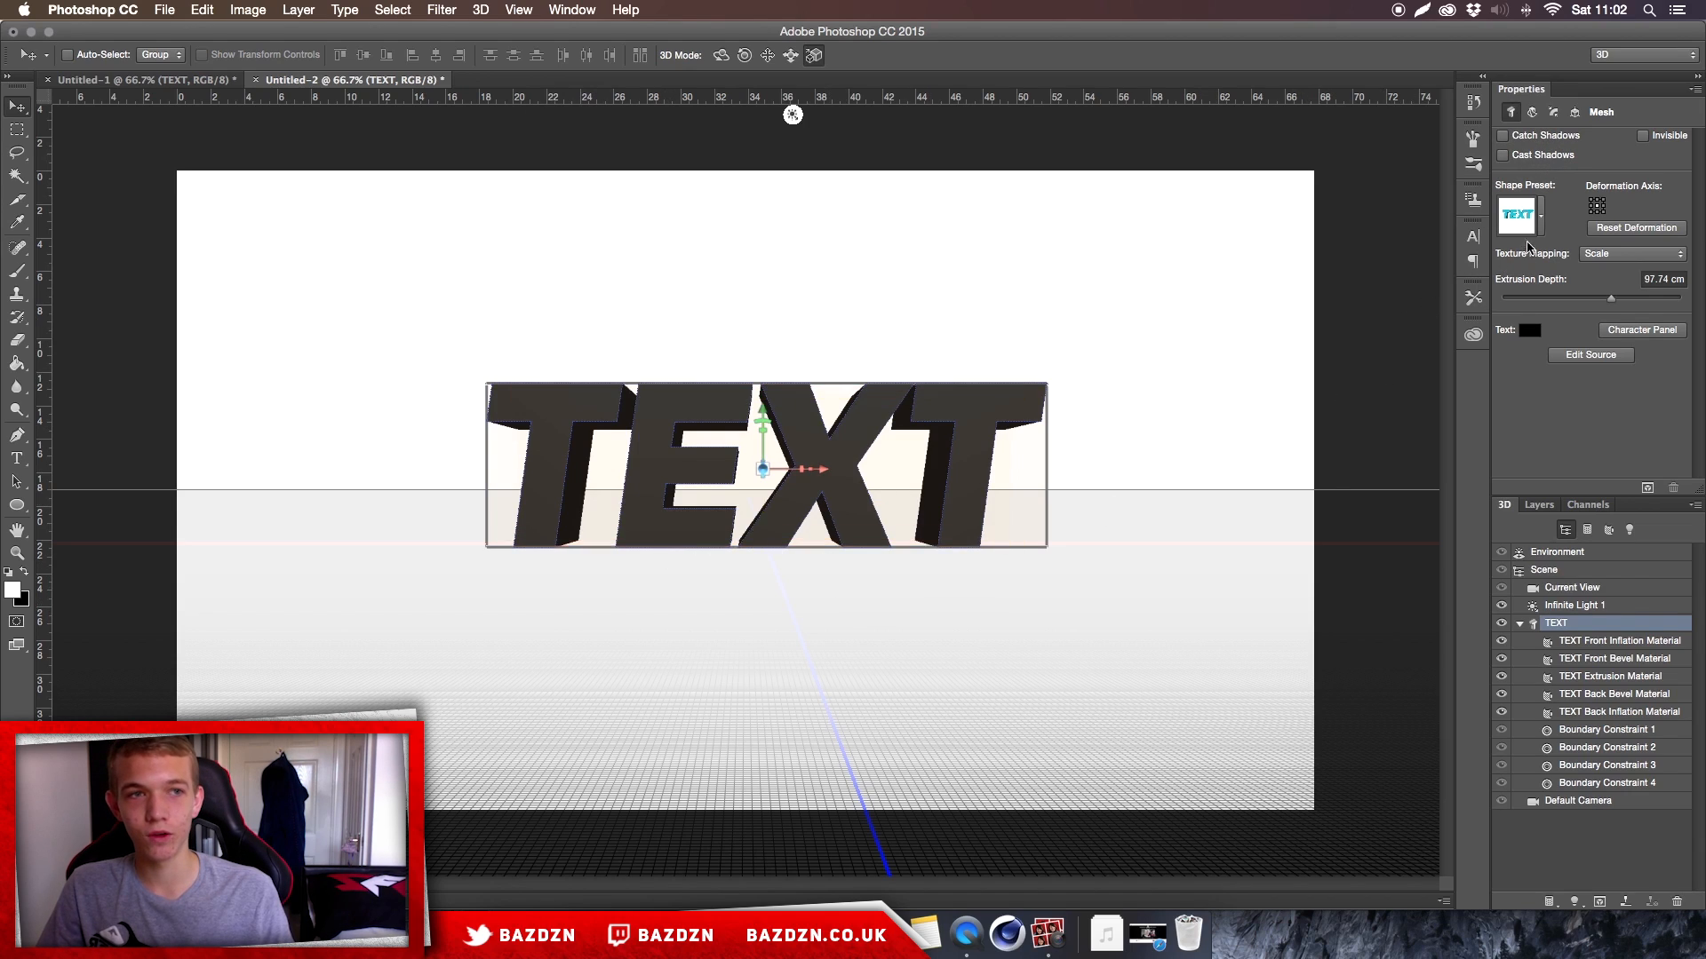
click(1549, 138)
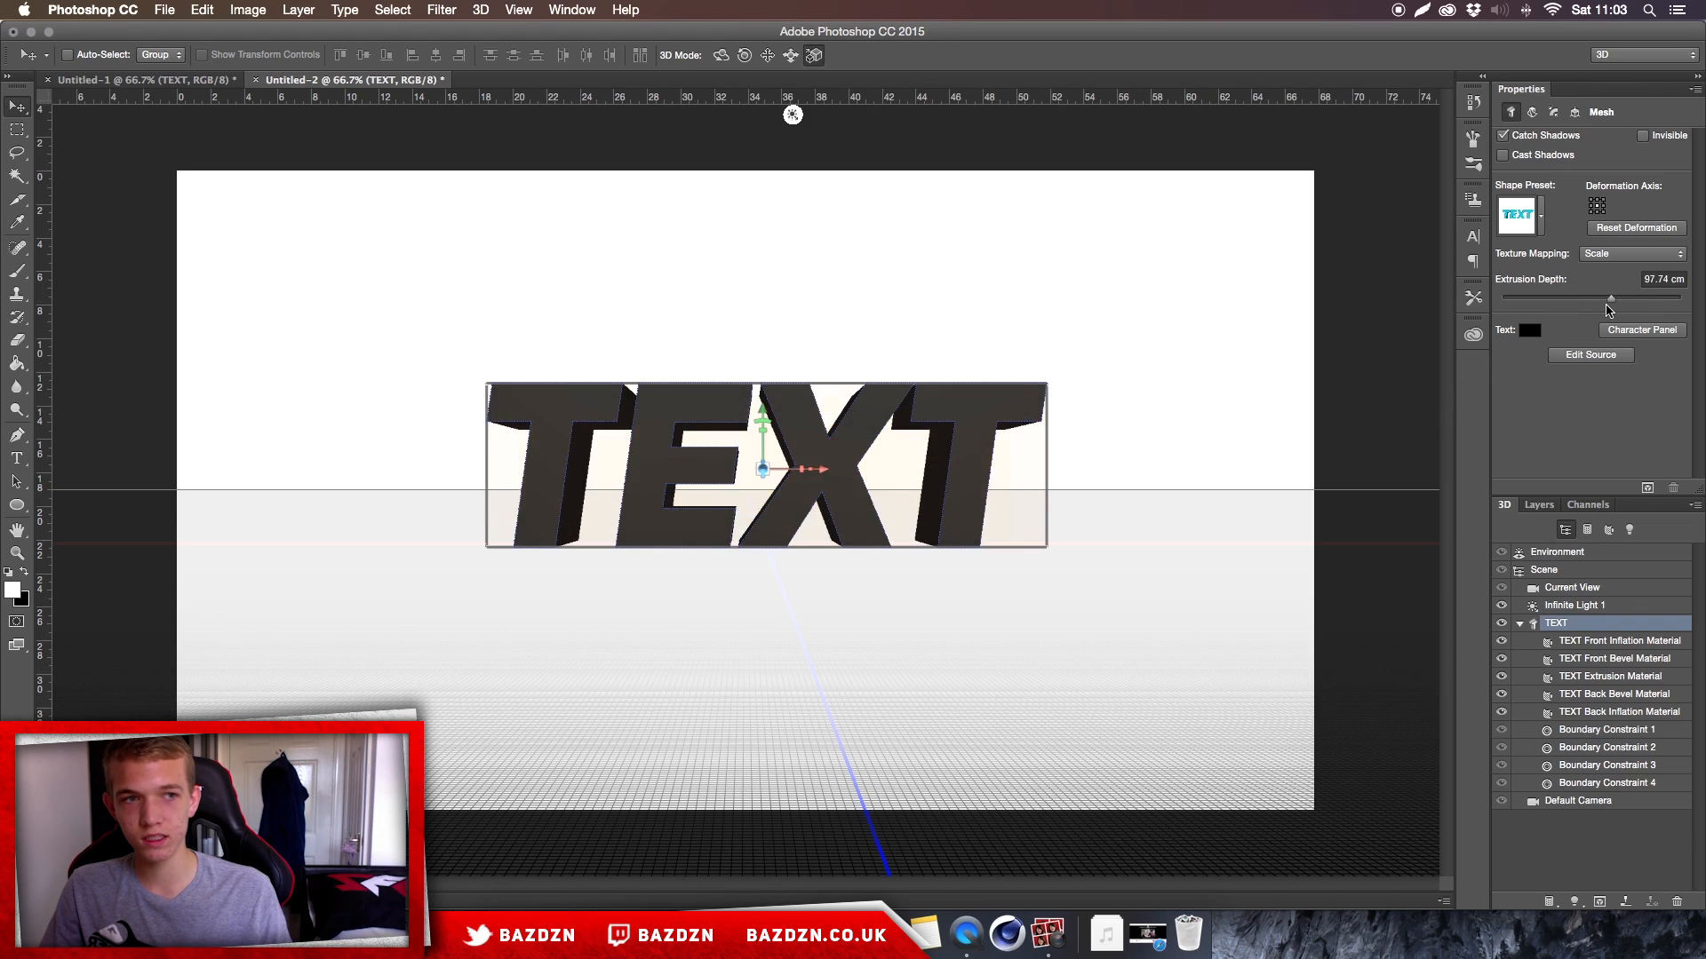
drag(1641, 305, 1645, 301)
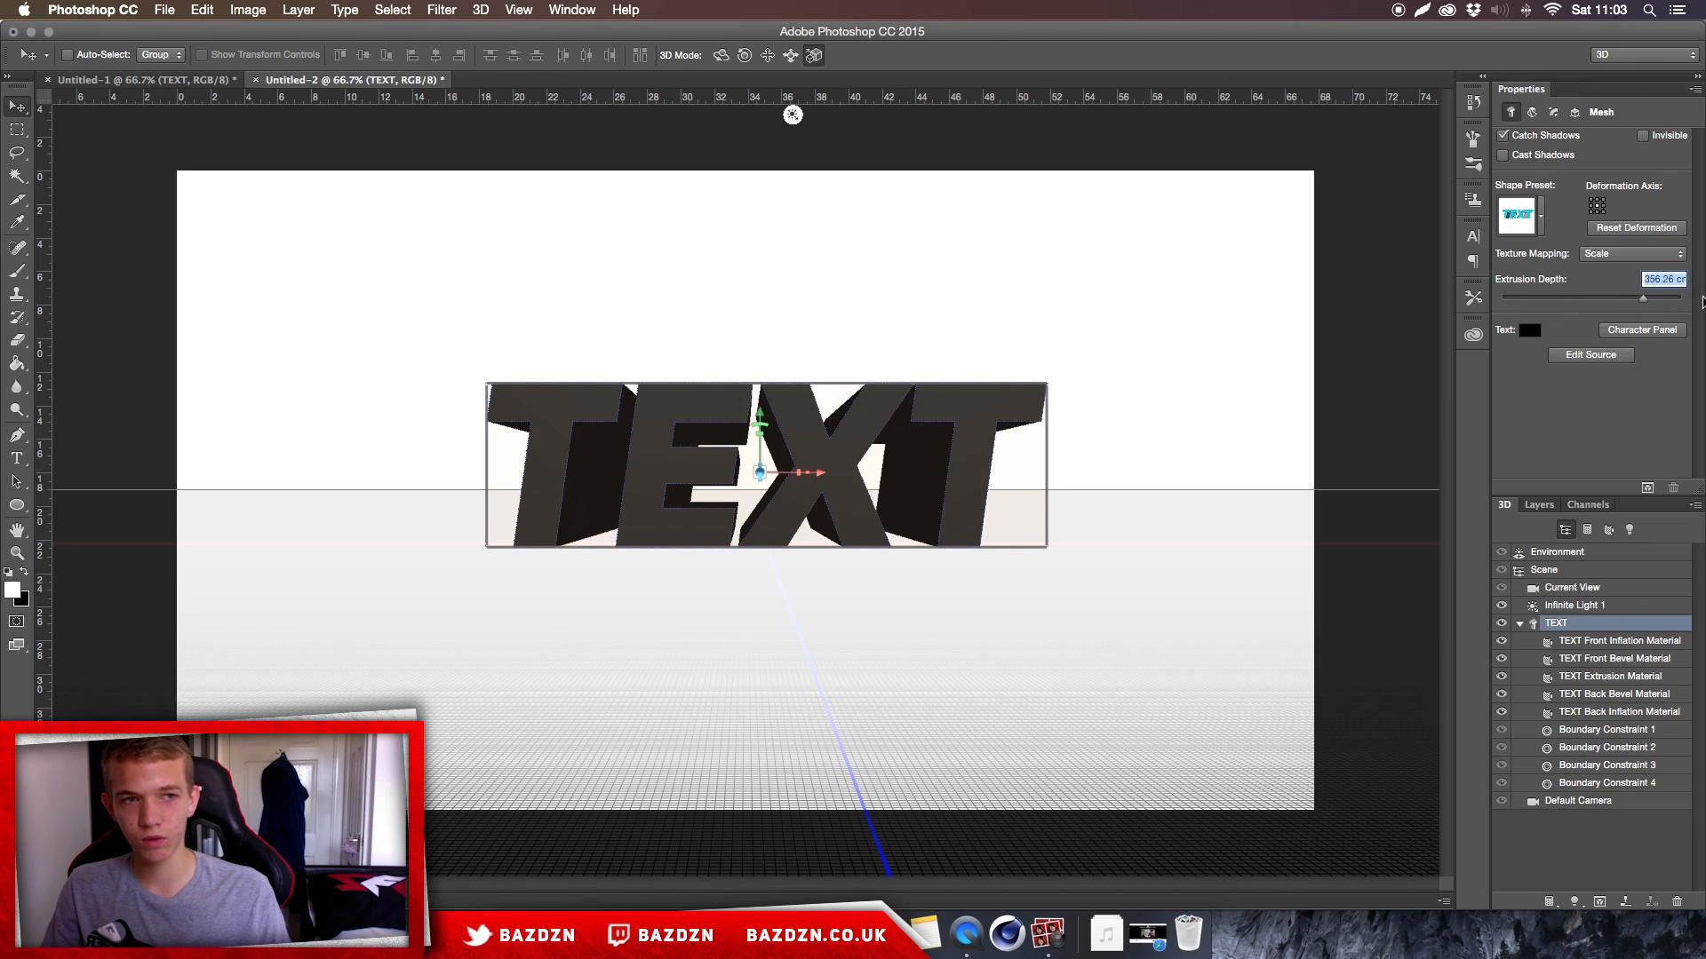
Try extrusion depths of 60, 600 and 100 cm on the text mesh
text(60)
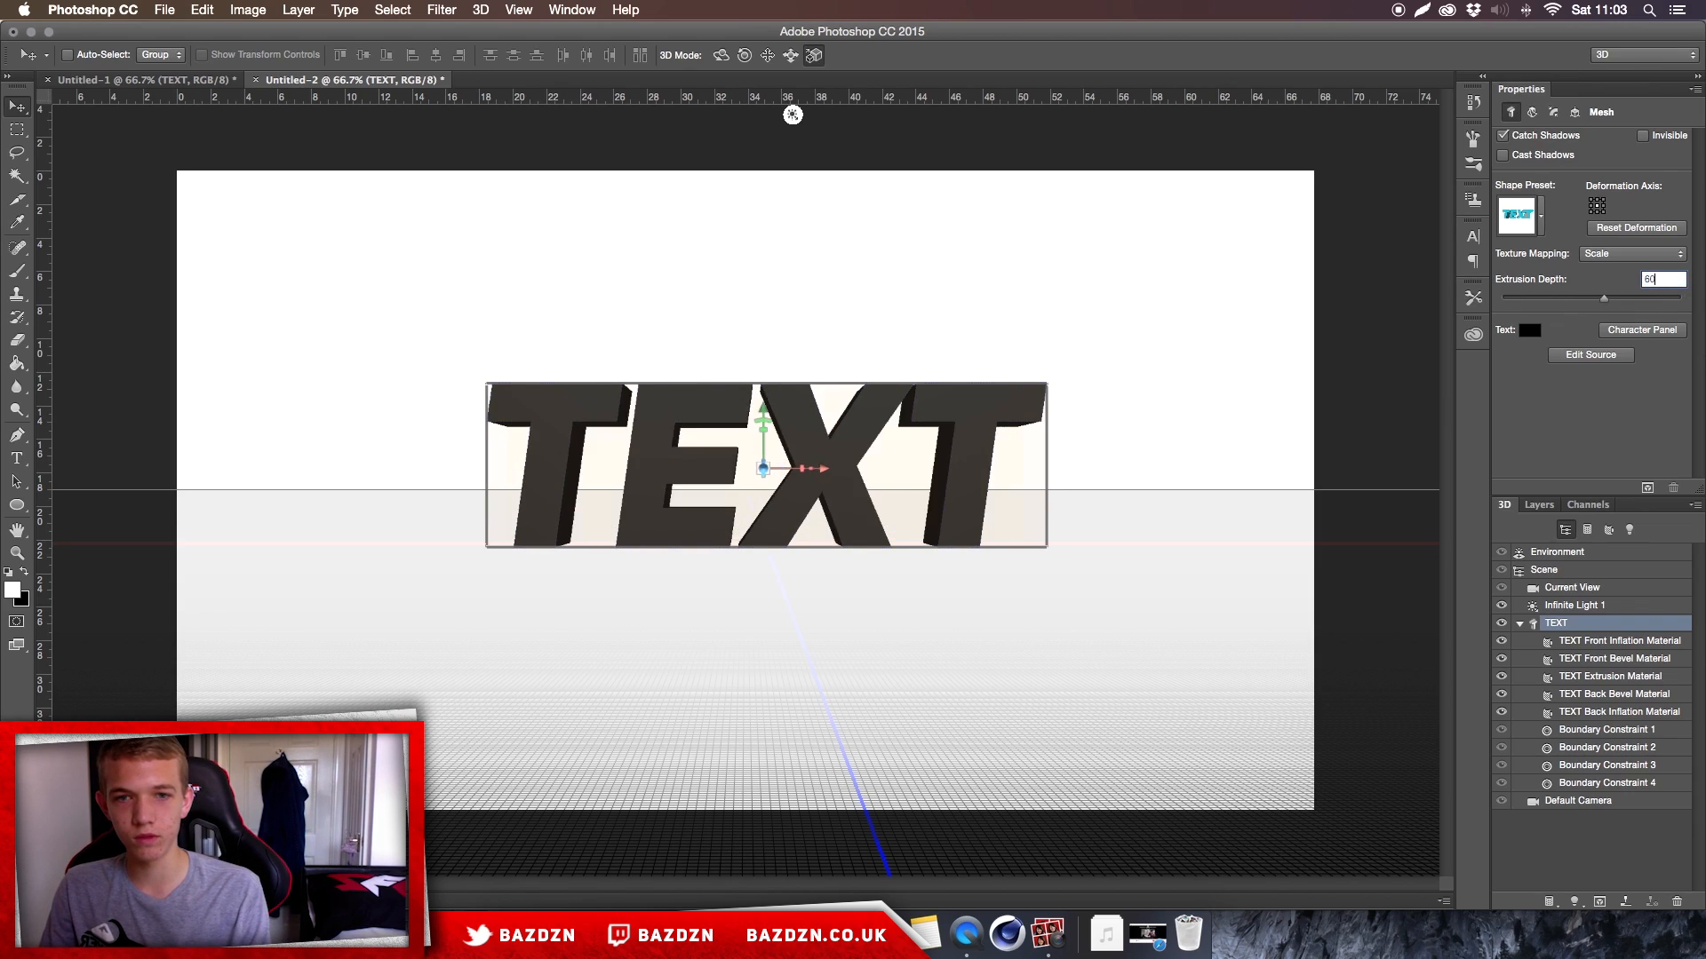
text(0)
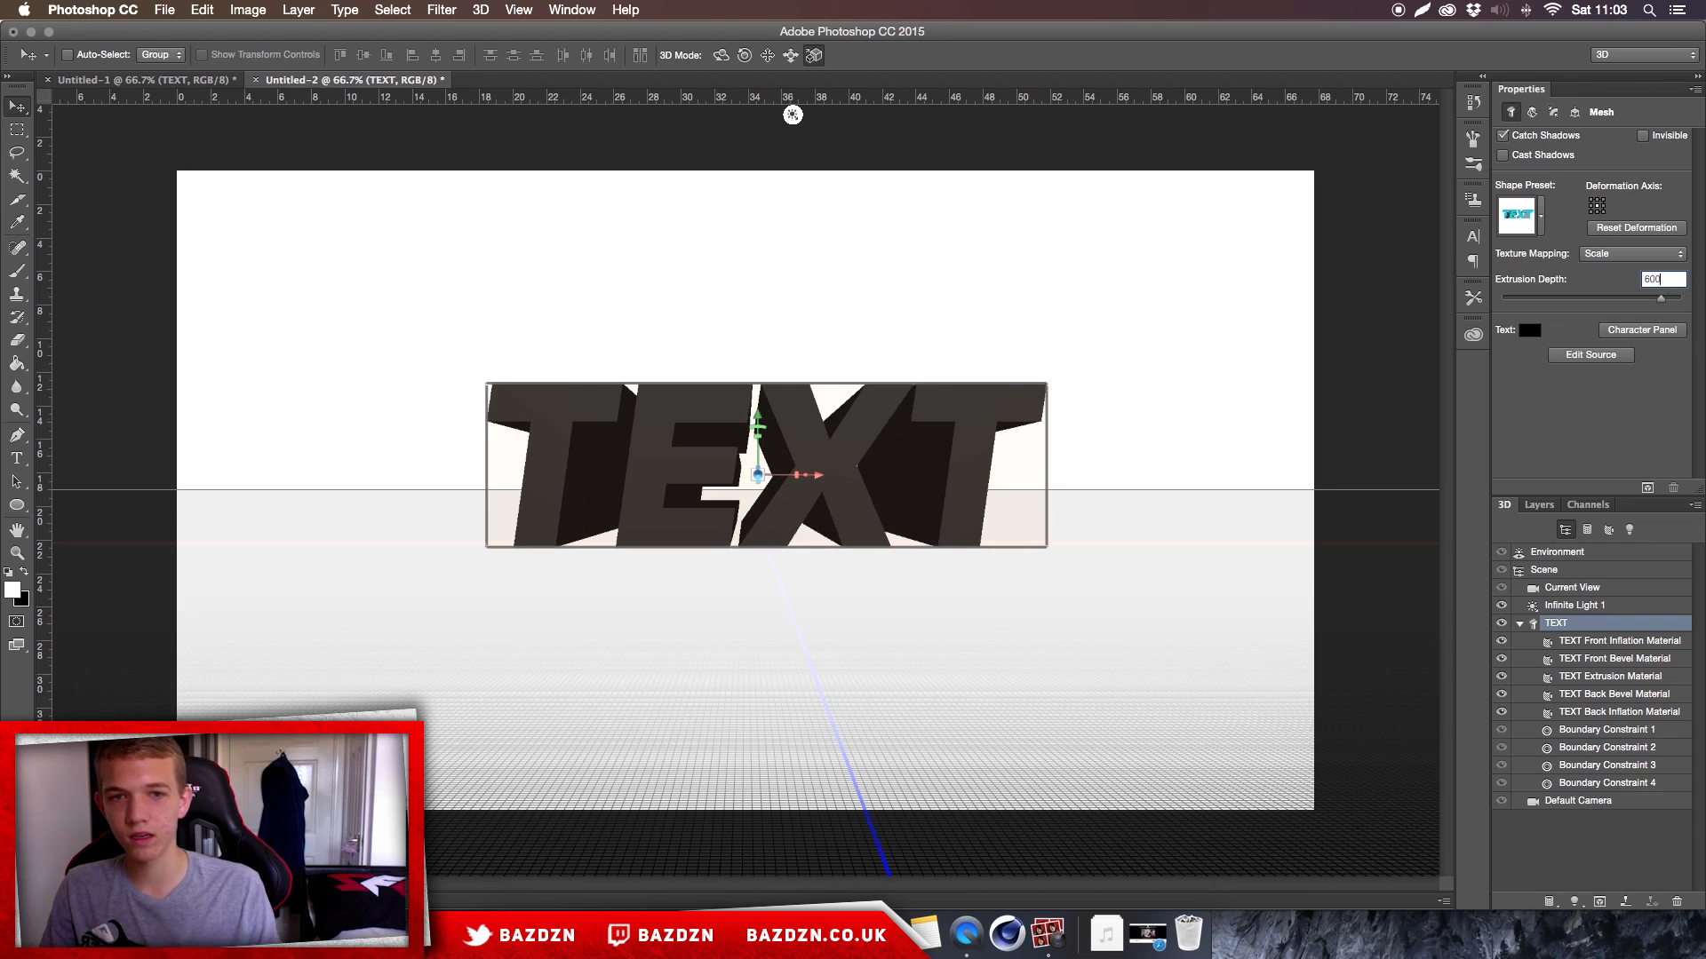
key(BackSpace)
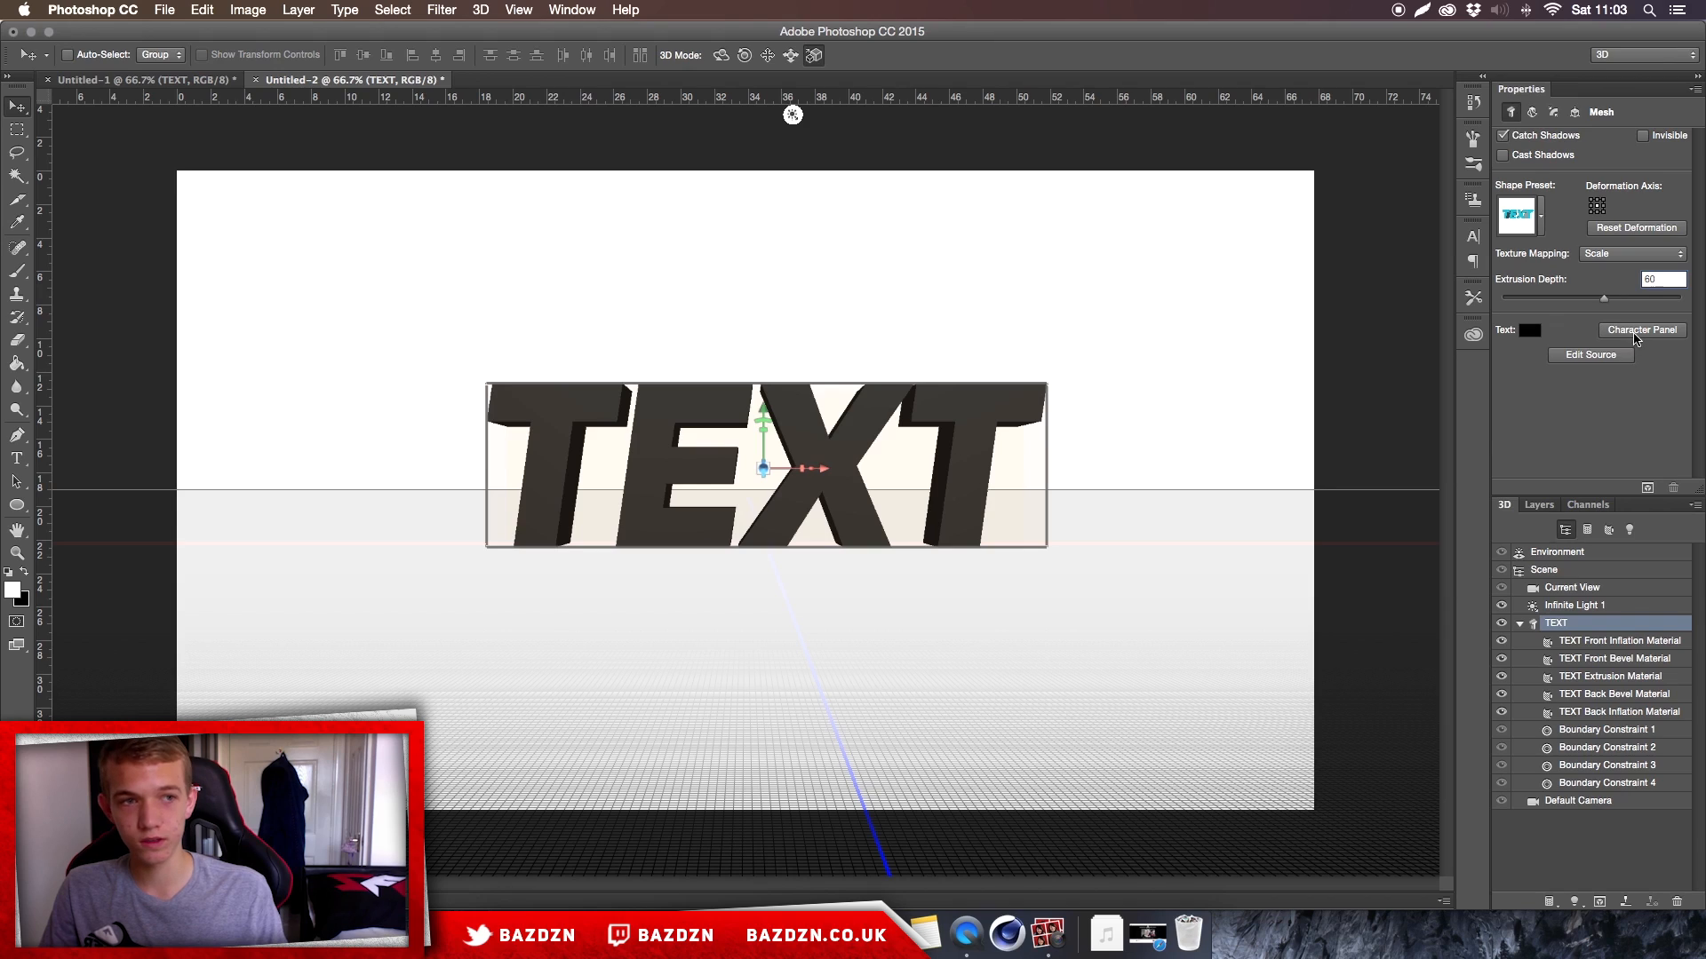
key(BackSpace)
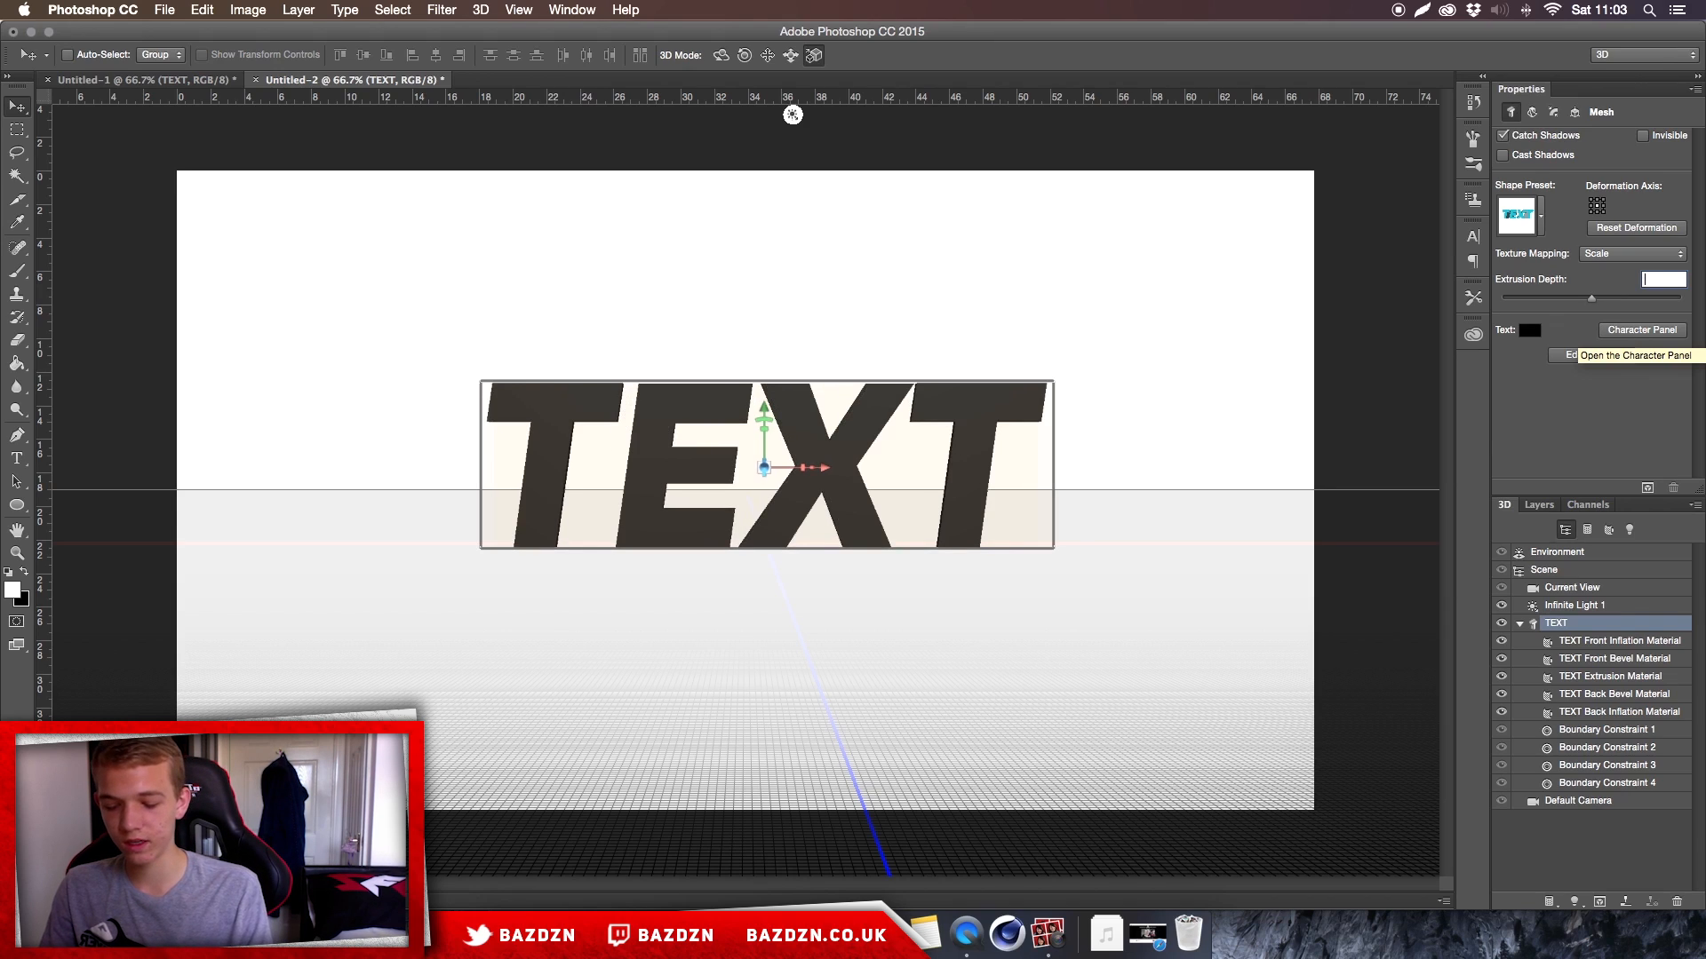
text(90)
key(BackSpace)
key(BackSpace)
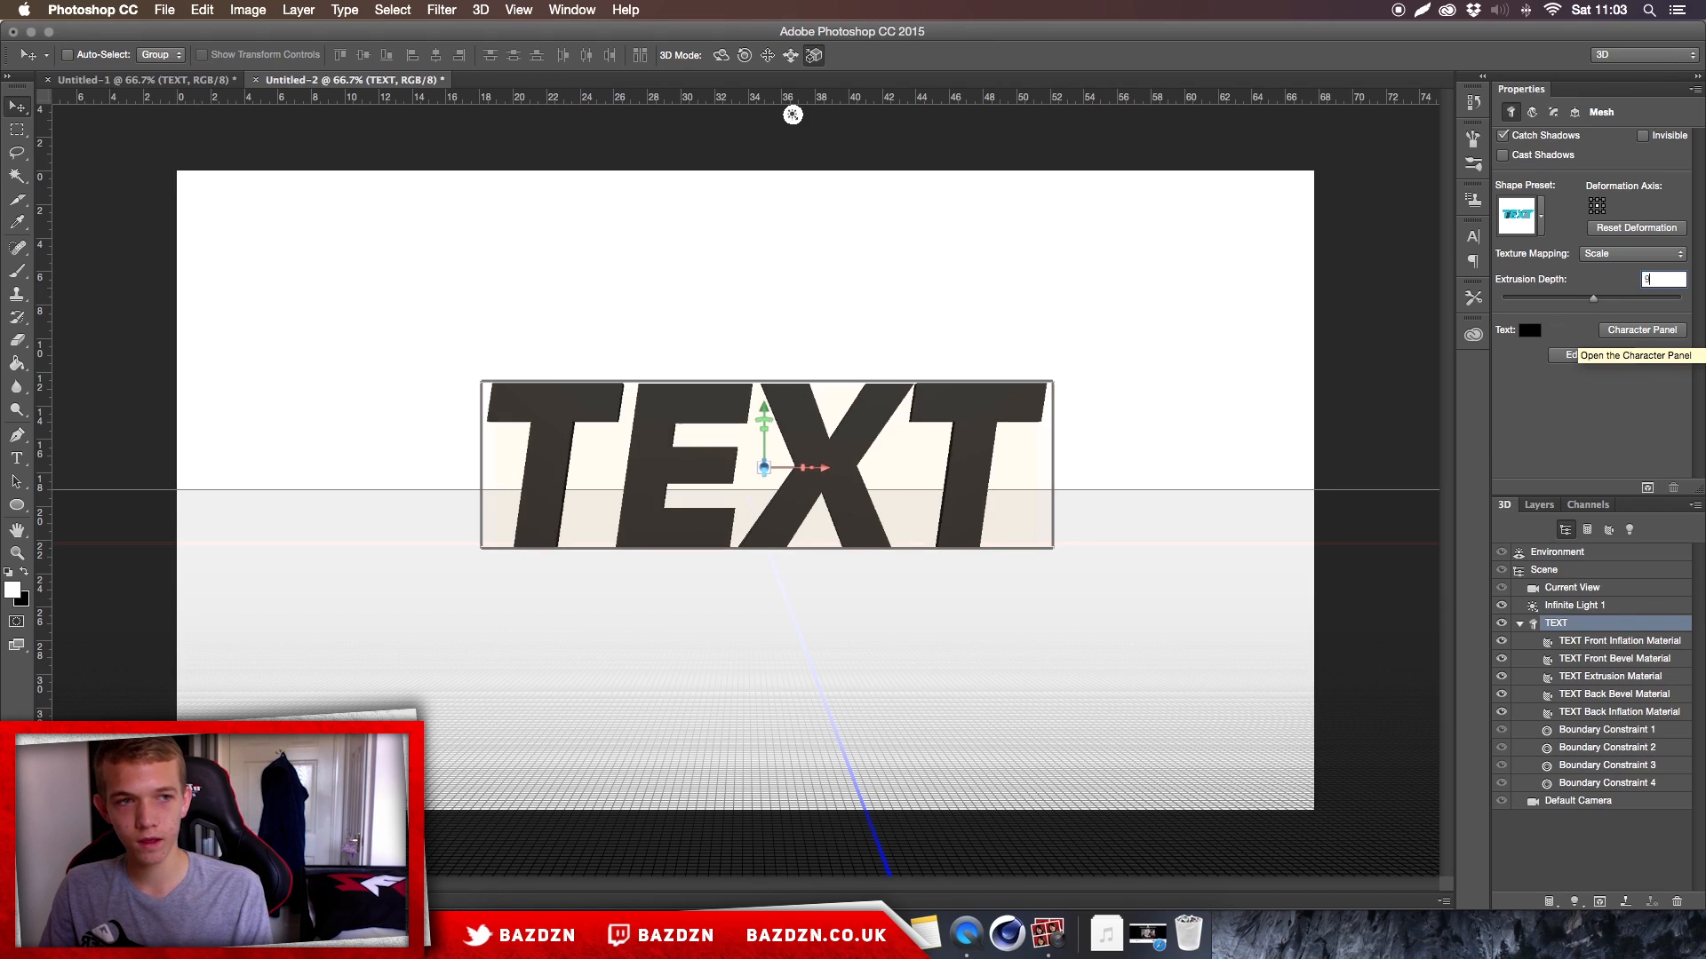
text(100)
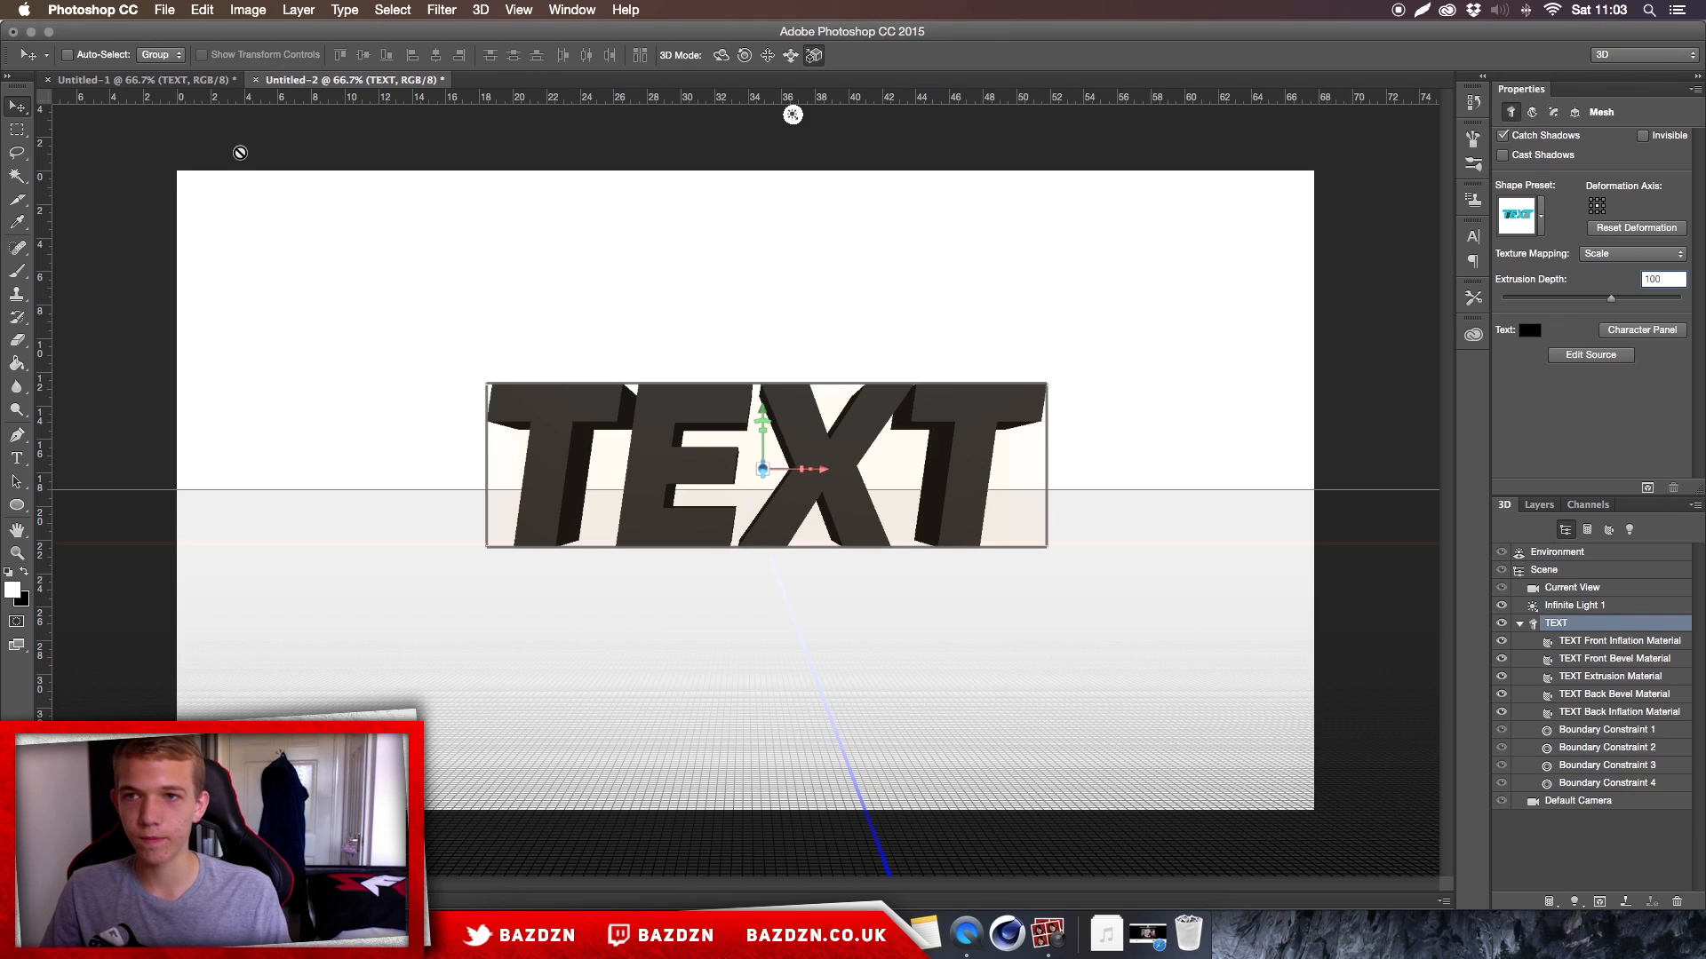
Orbit and roll the 3D camera to view the text at a slight tilt
click(720, 55)
drag(778, 378, 887, 270)
click(888, 270)
click(744, 55)
drag(866, 318, 804, 300)
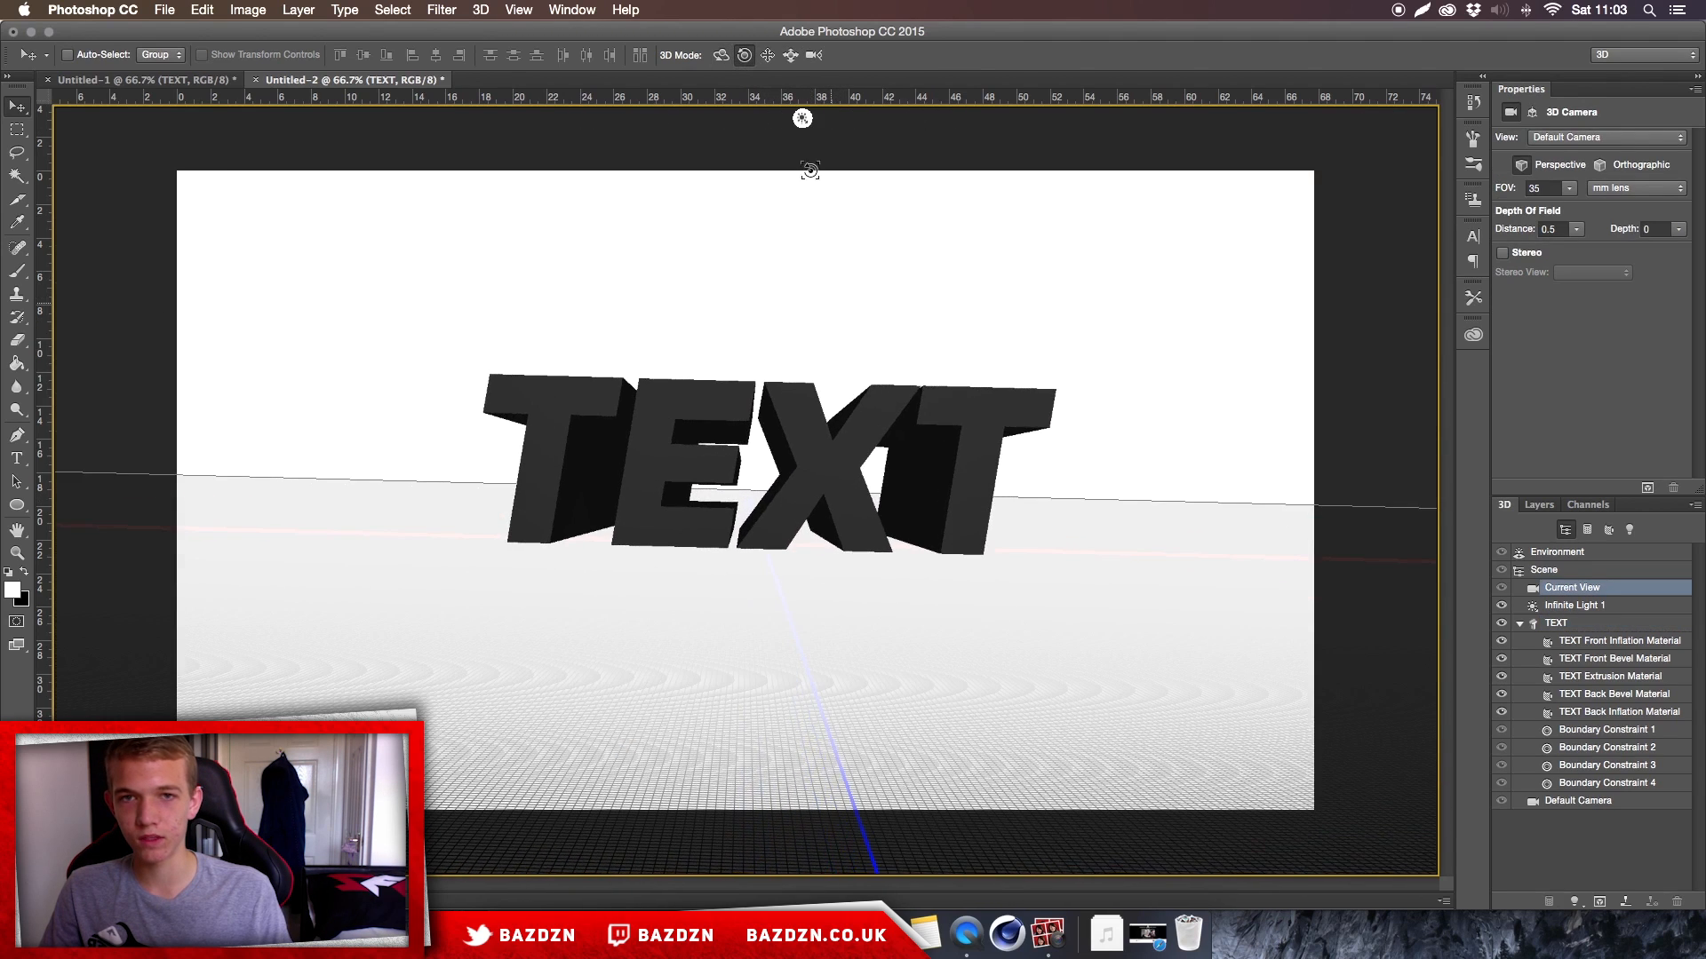
click(721, 55)
mouse_move(696, 335)
mouse_down()
mouse_move(706, 351)
mouse_move(598, 324)
mouse_move(750, 369)
mouse_move(720, 325)
mouse_up()
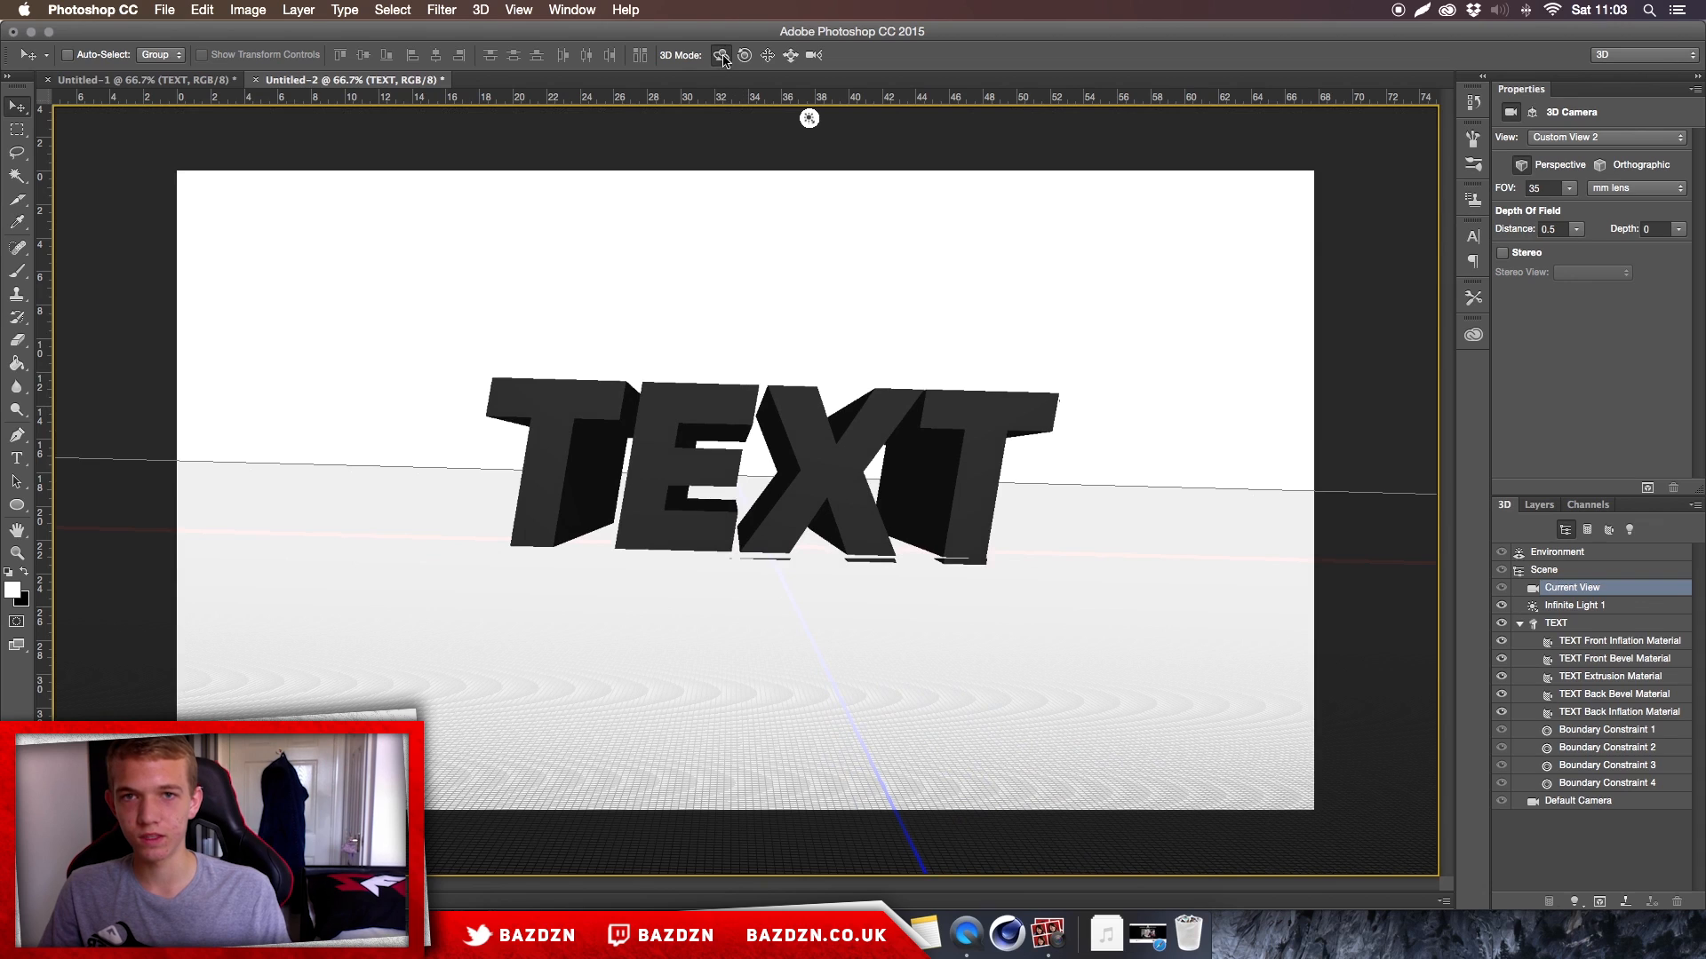
Pan the 3D camera slightly, slide it closer to enlarge the text, and roll it nearer to level
click(768, 55)
mouse_move(814, 278)
mouse_down()
mouse_move(743, 248)
mouse_move(660, 289)
mouse_move(883, 262)
mouse_move(640, 216)
mouse_move(888, 343)
mouse_move(801, 282)
mouse_up()
click(789, 55)
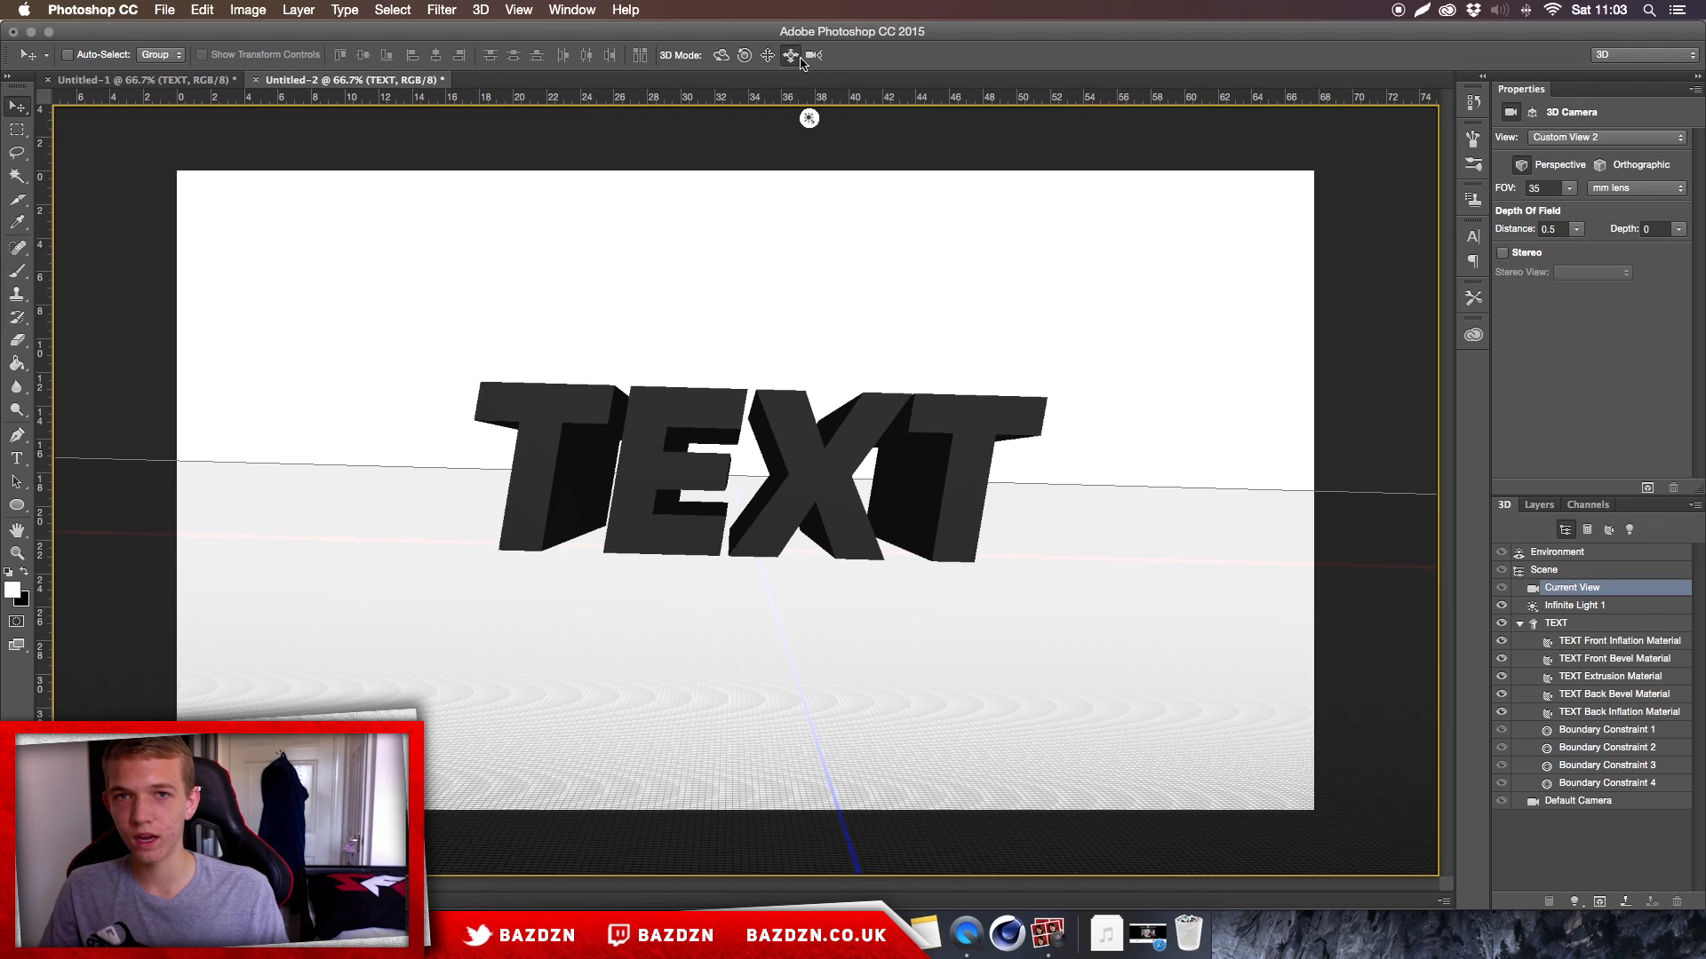
drag(795, 349, 809, 421)
click(745, 55)
mouse_move(1133, 411)
mouse_down()
mouse_move(1130, 395)
mouse_move(1135, 442)
mouse_up()
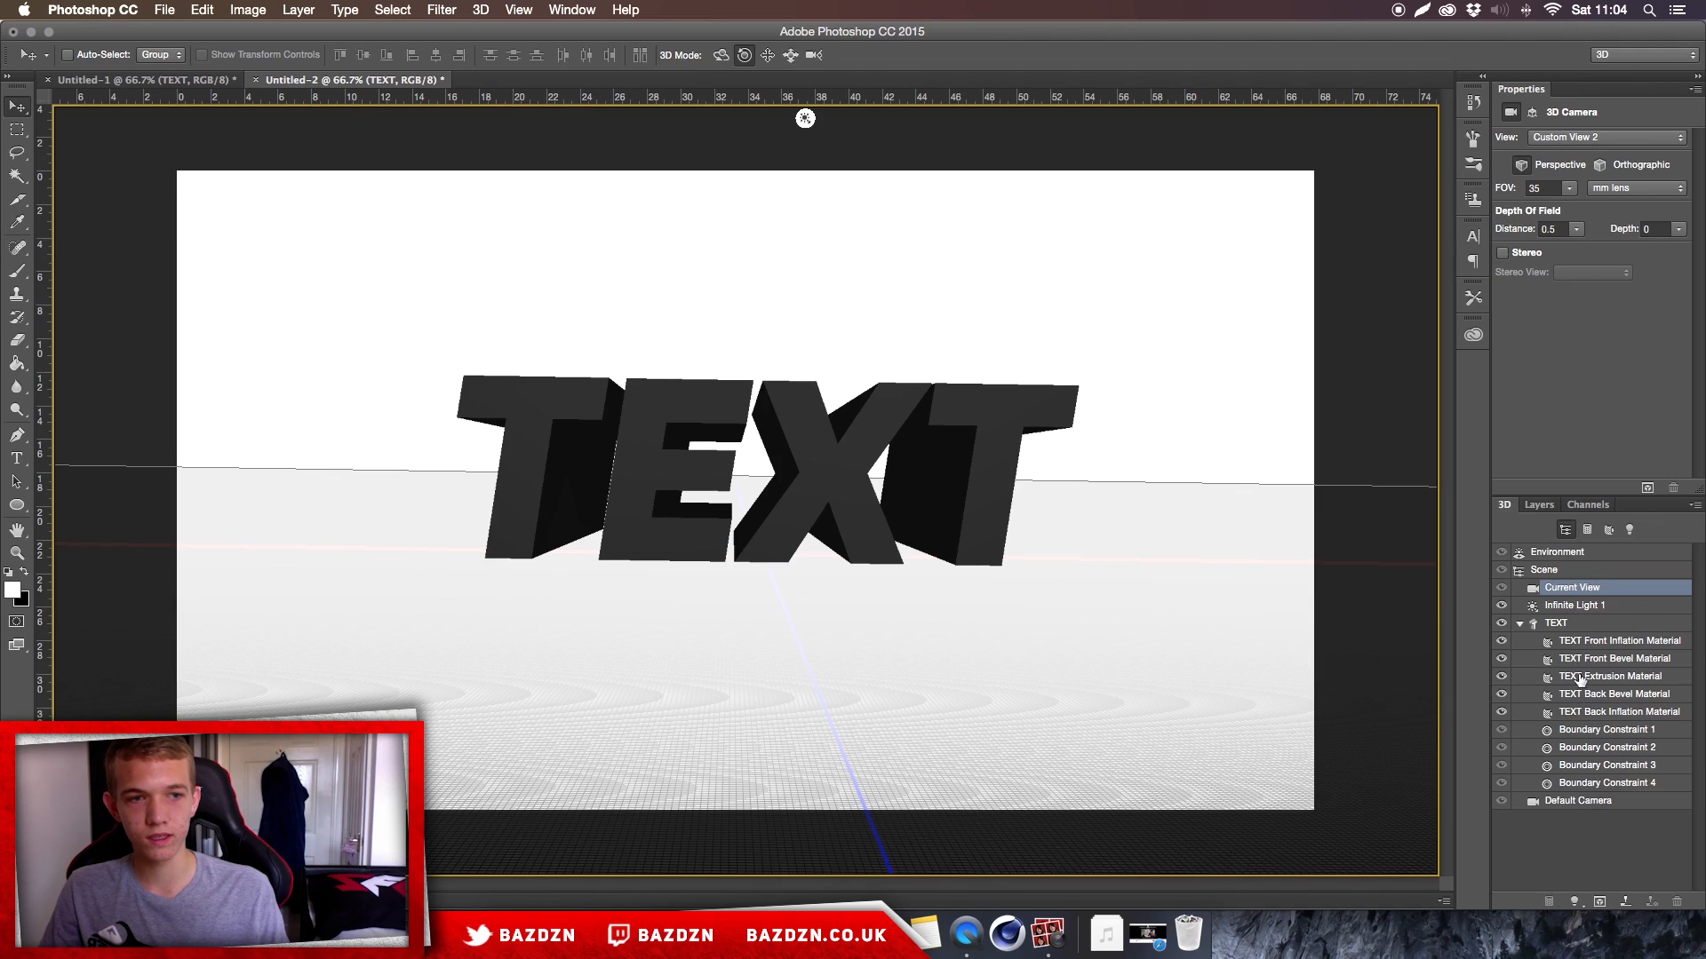
Try red shades for the 3D text colour, and set it to dark grey with RGB 59, 59, 59
click(1567, 626)
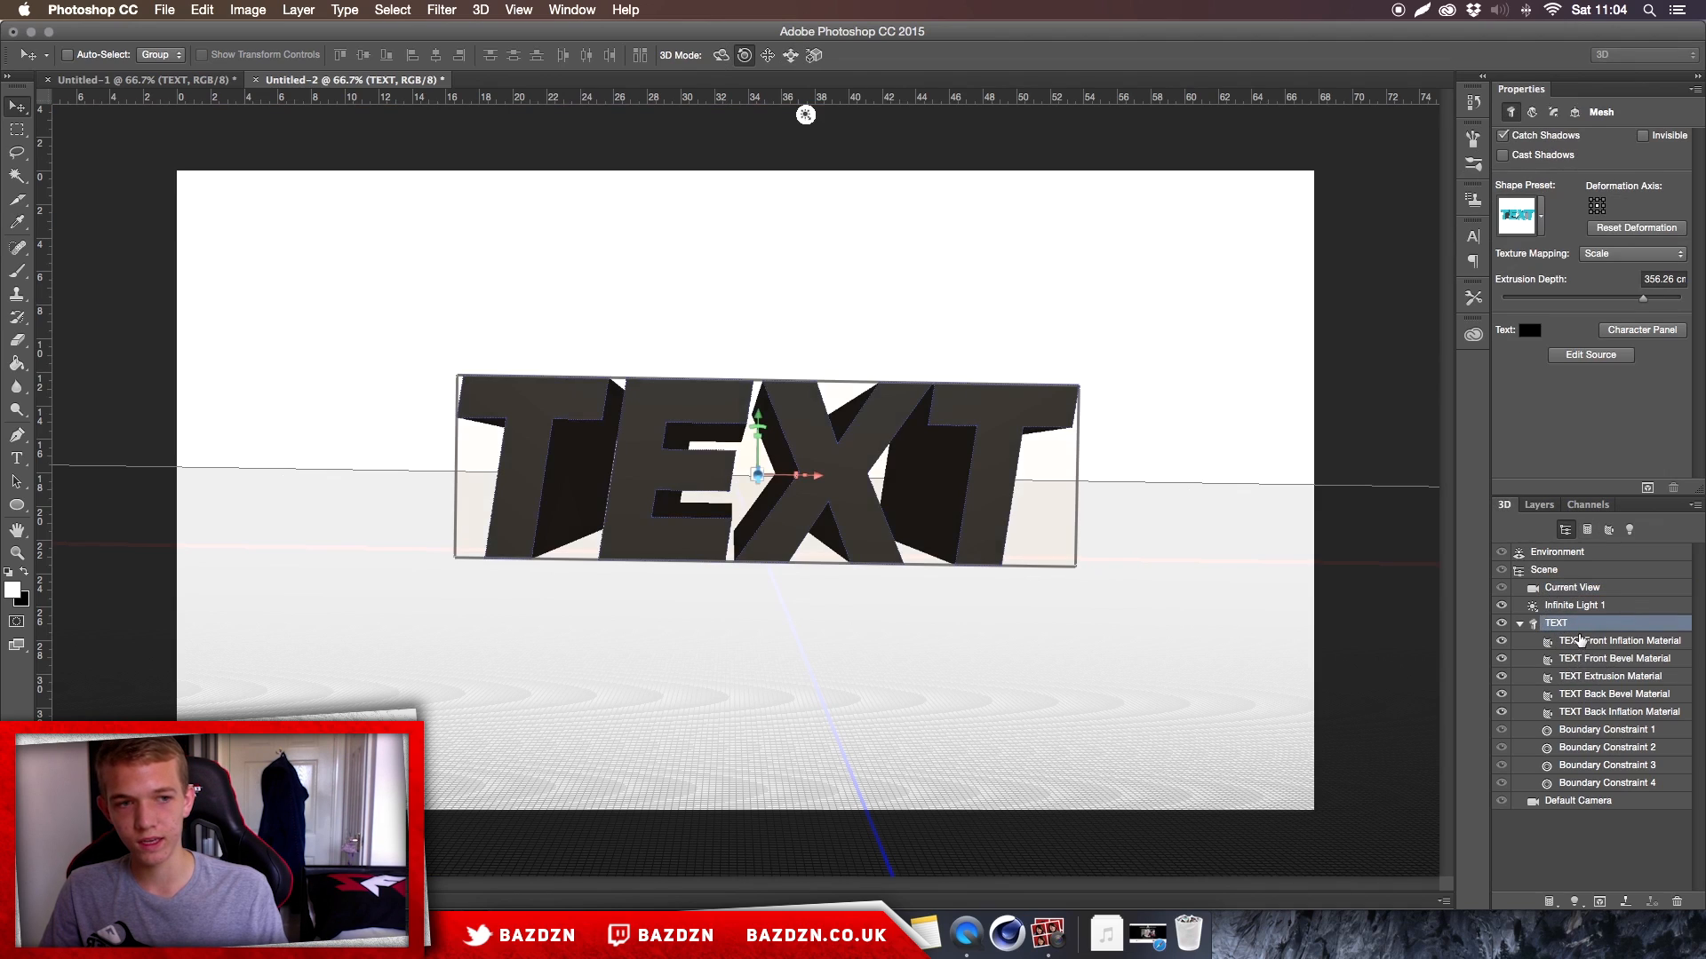
click(1530, 330)
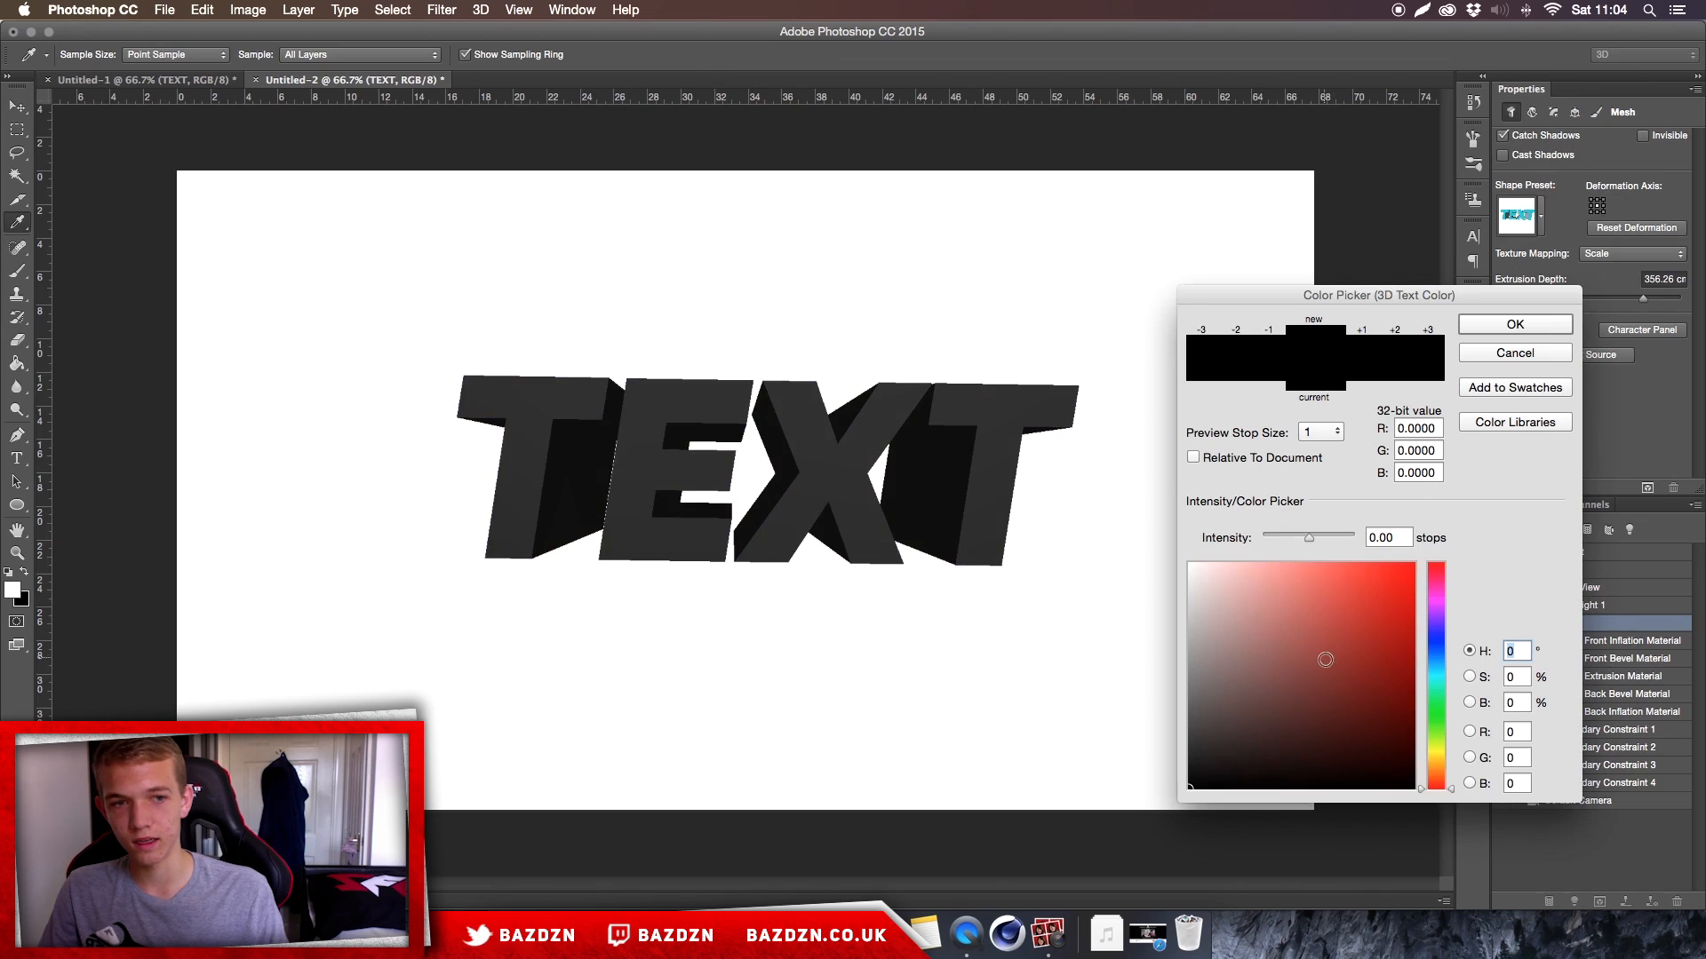
click(1356, 645)
mouse_move(1355, 646)
mouse_down()
mouse_move(1371, 643)
mouse_move(1378, 707)
mouse_move(1375, 652)
mouse_up()
click(1329, 671)
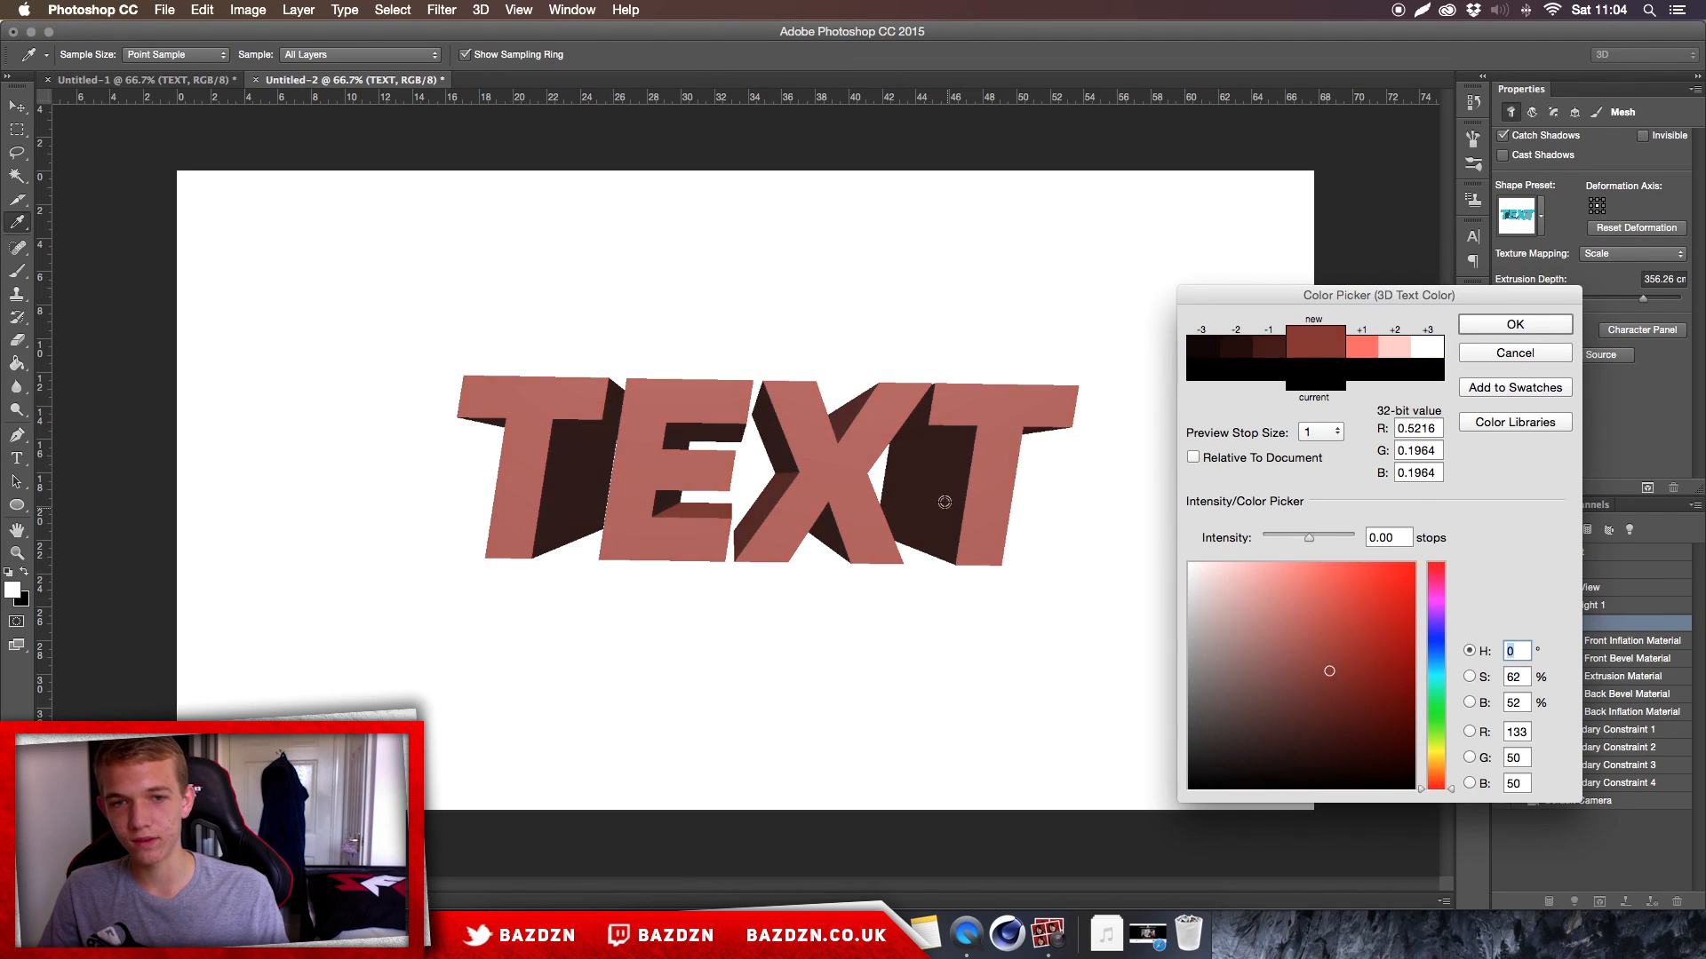
mouse_move(1395, 648)
mouse_down()
mouse_move(1378, 705)
mouse_move(1324, 684)
mouse_move(1208, 730)
mouse_move(1182, 609)
mouse_move(1190, 770)
mouse_up()
mouse_move(1397, 628)
mouse_down()
mouse_move(1393, 675)
mouse_move(1406, 630)
mouse_up()
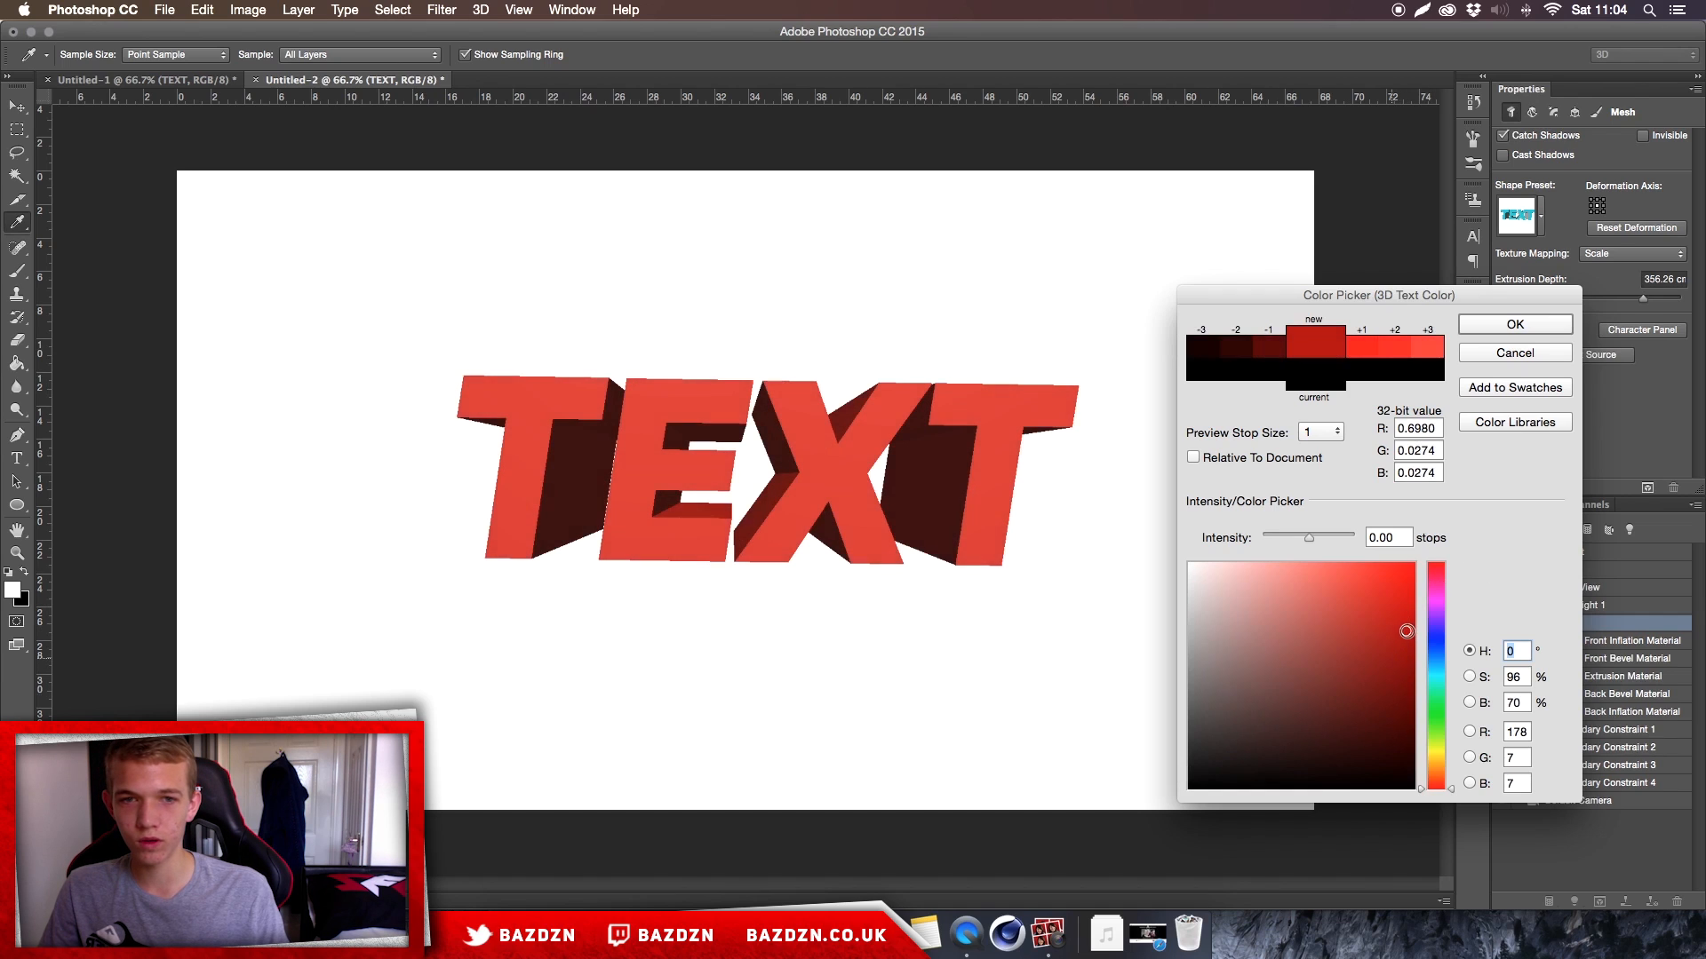
mouse_move(1210, 737)
mouse_down()
mouse_move(1146, 743)
mouse_move(1146, 765)
mouse_up()
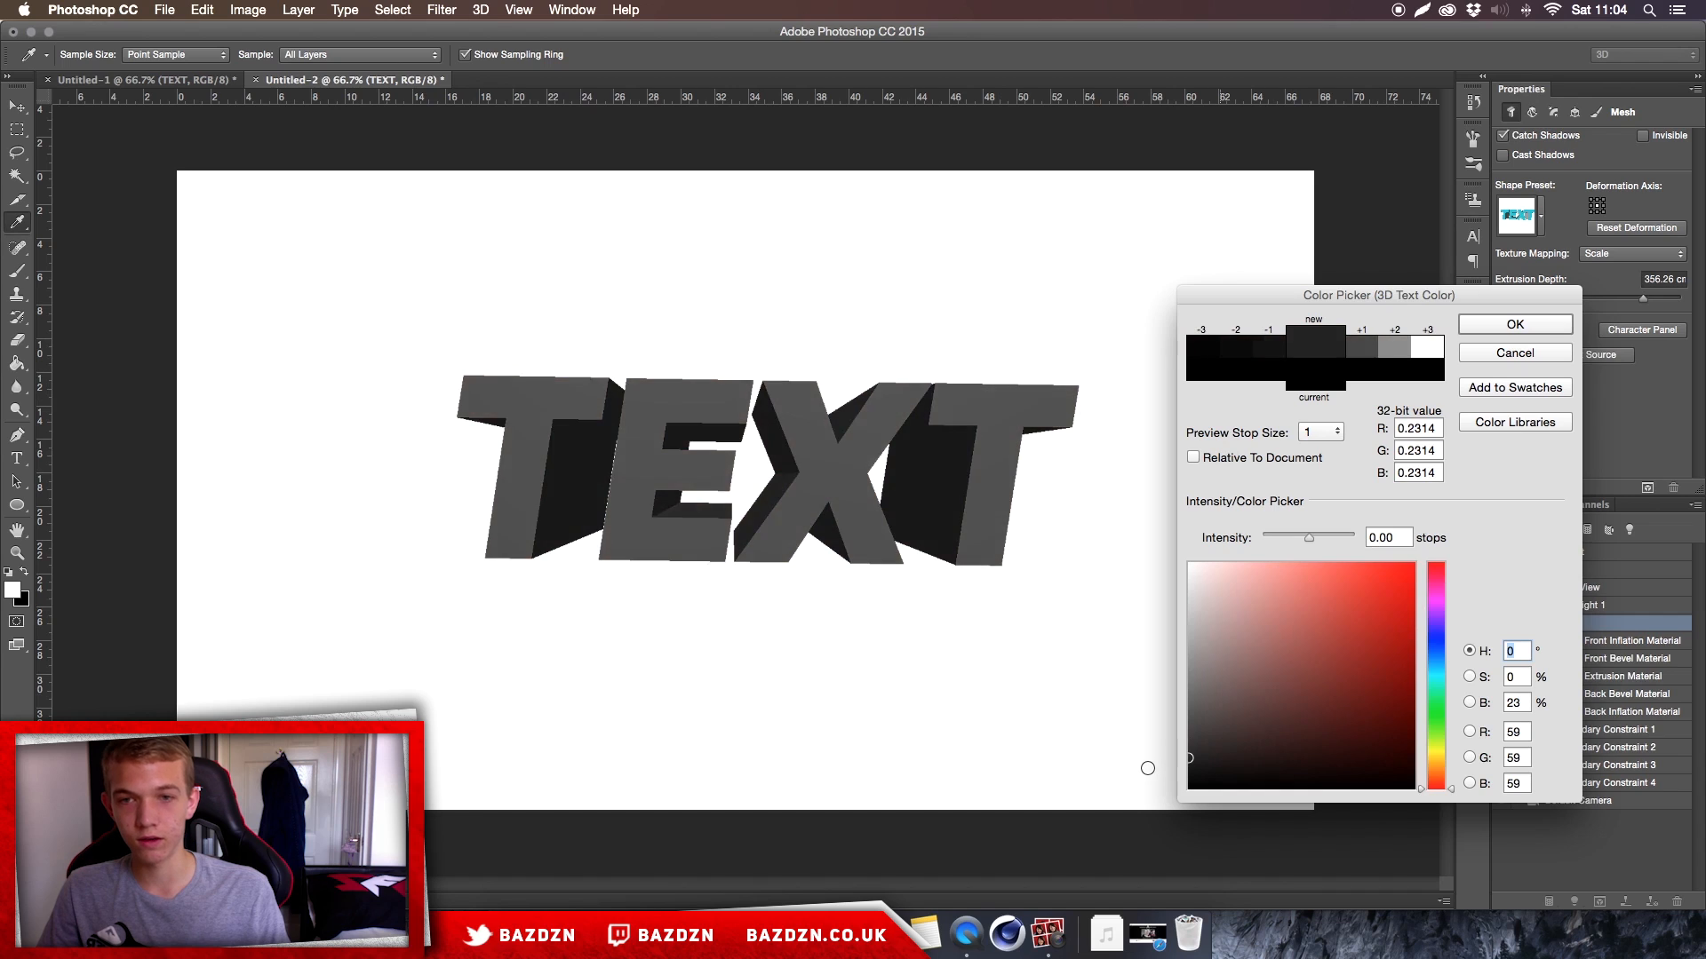
click(1495, 327)
key(v)
Collapse the TEXT object's parts, select the environment and rotate its image-based light until the glow sits behind the first letters
click(1520, 622)
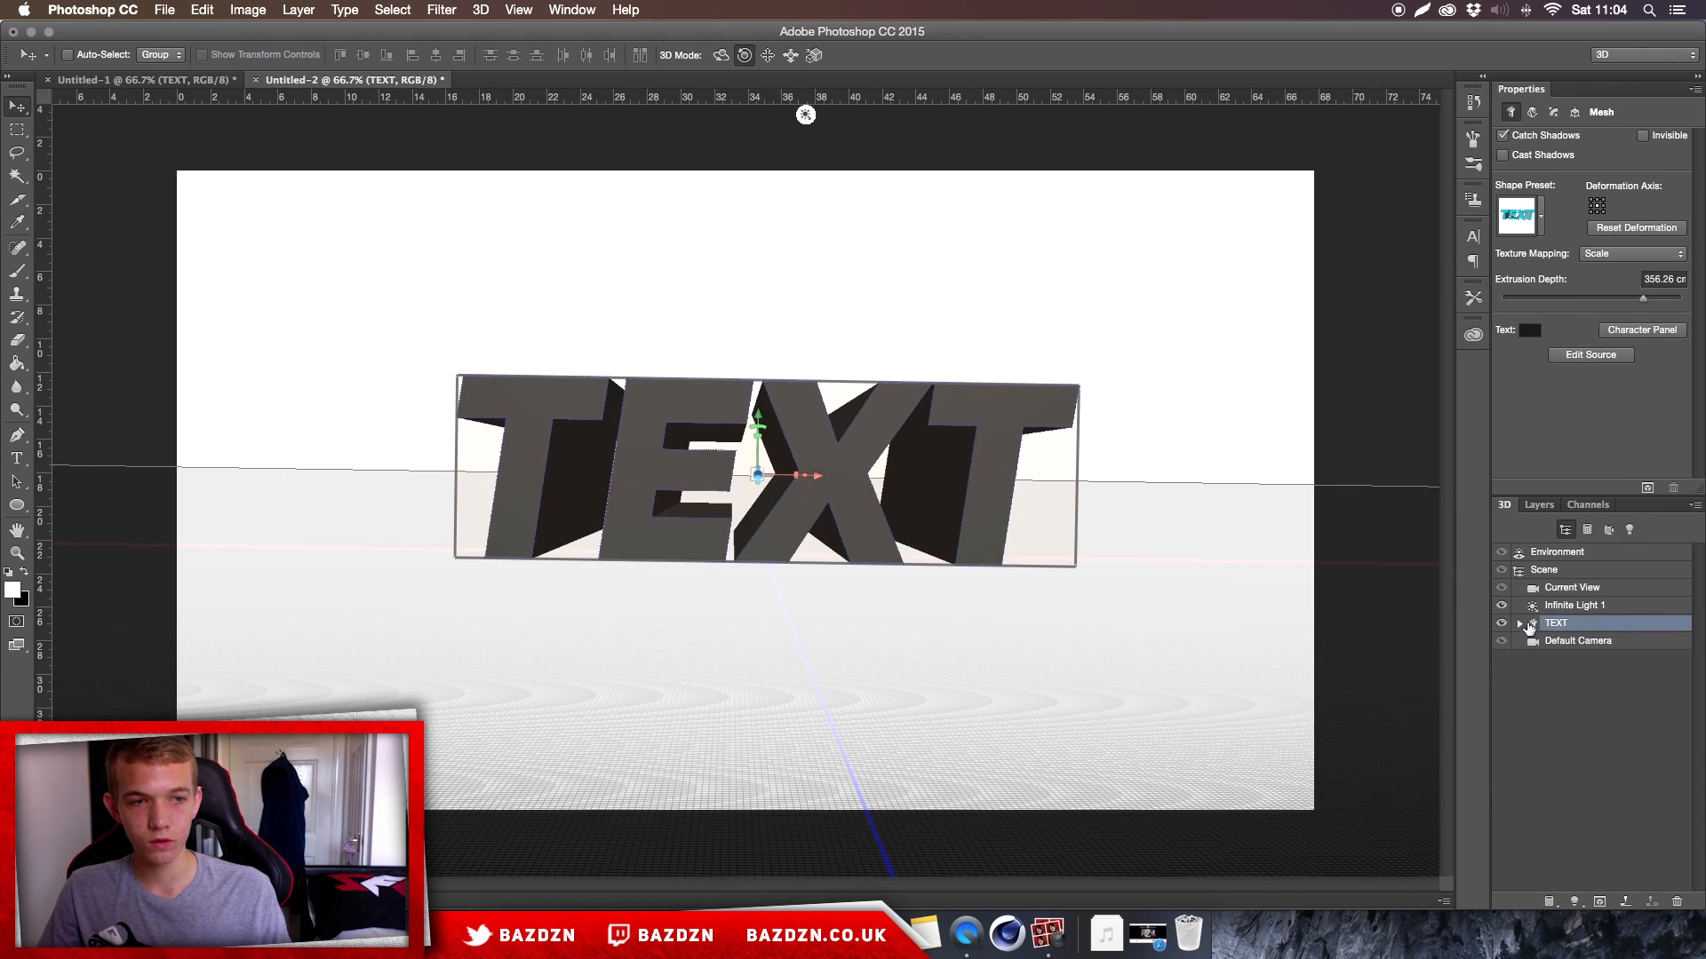
click(1555, 551)
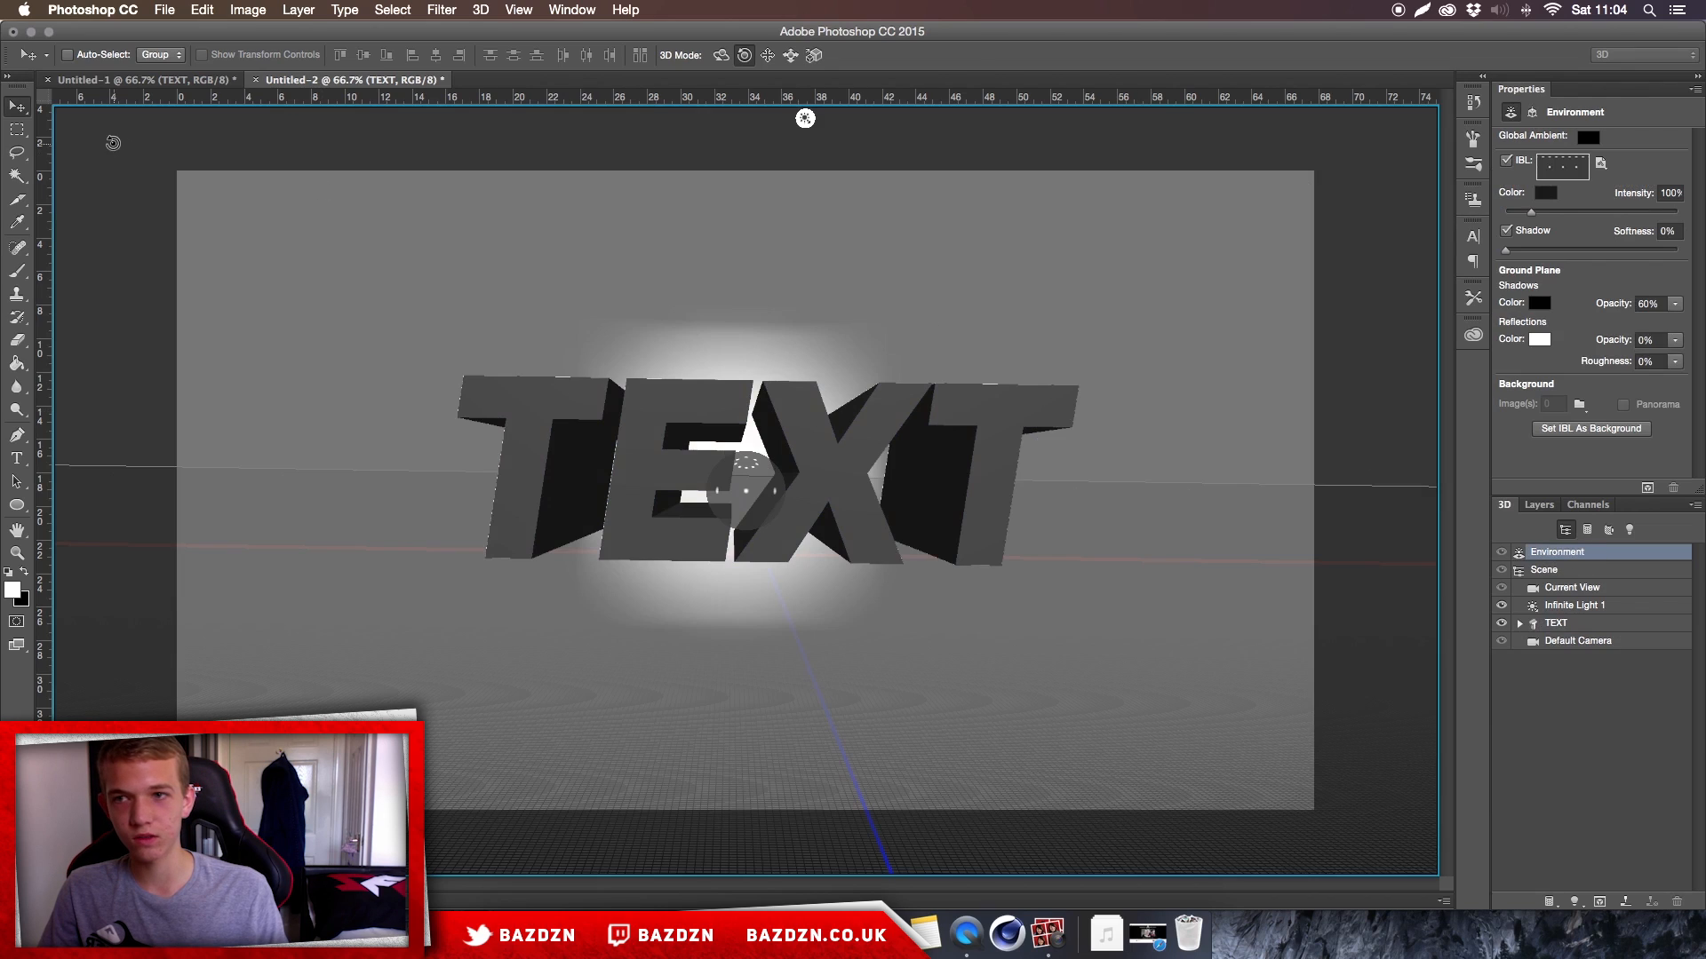
drag(729, 468, 598, 402)
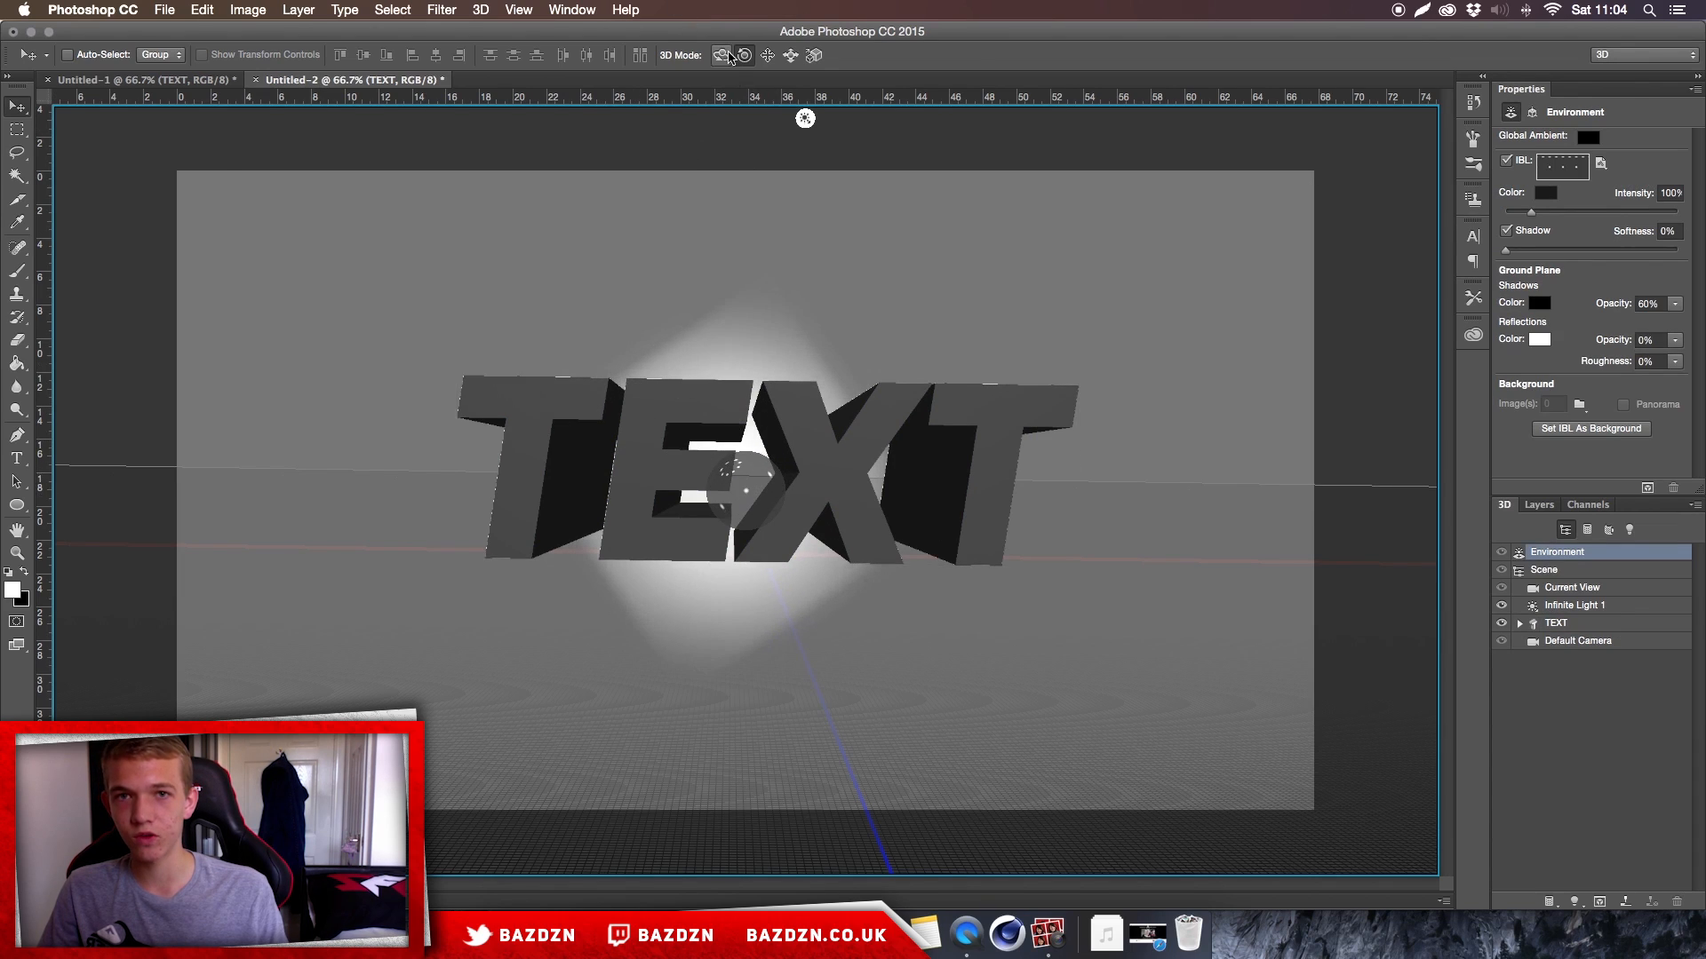
click(767, 55)
drag(702, 491, 765, 431)
drag(767, 459, 761, 499)
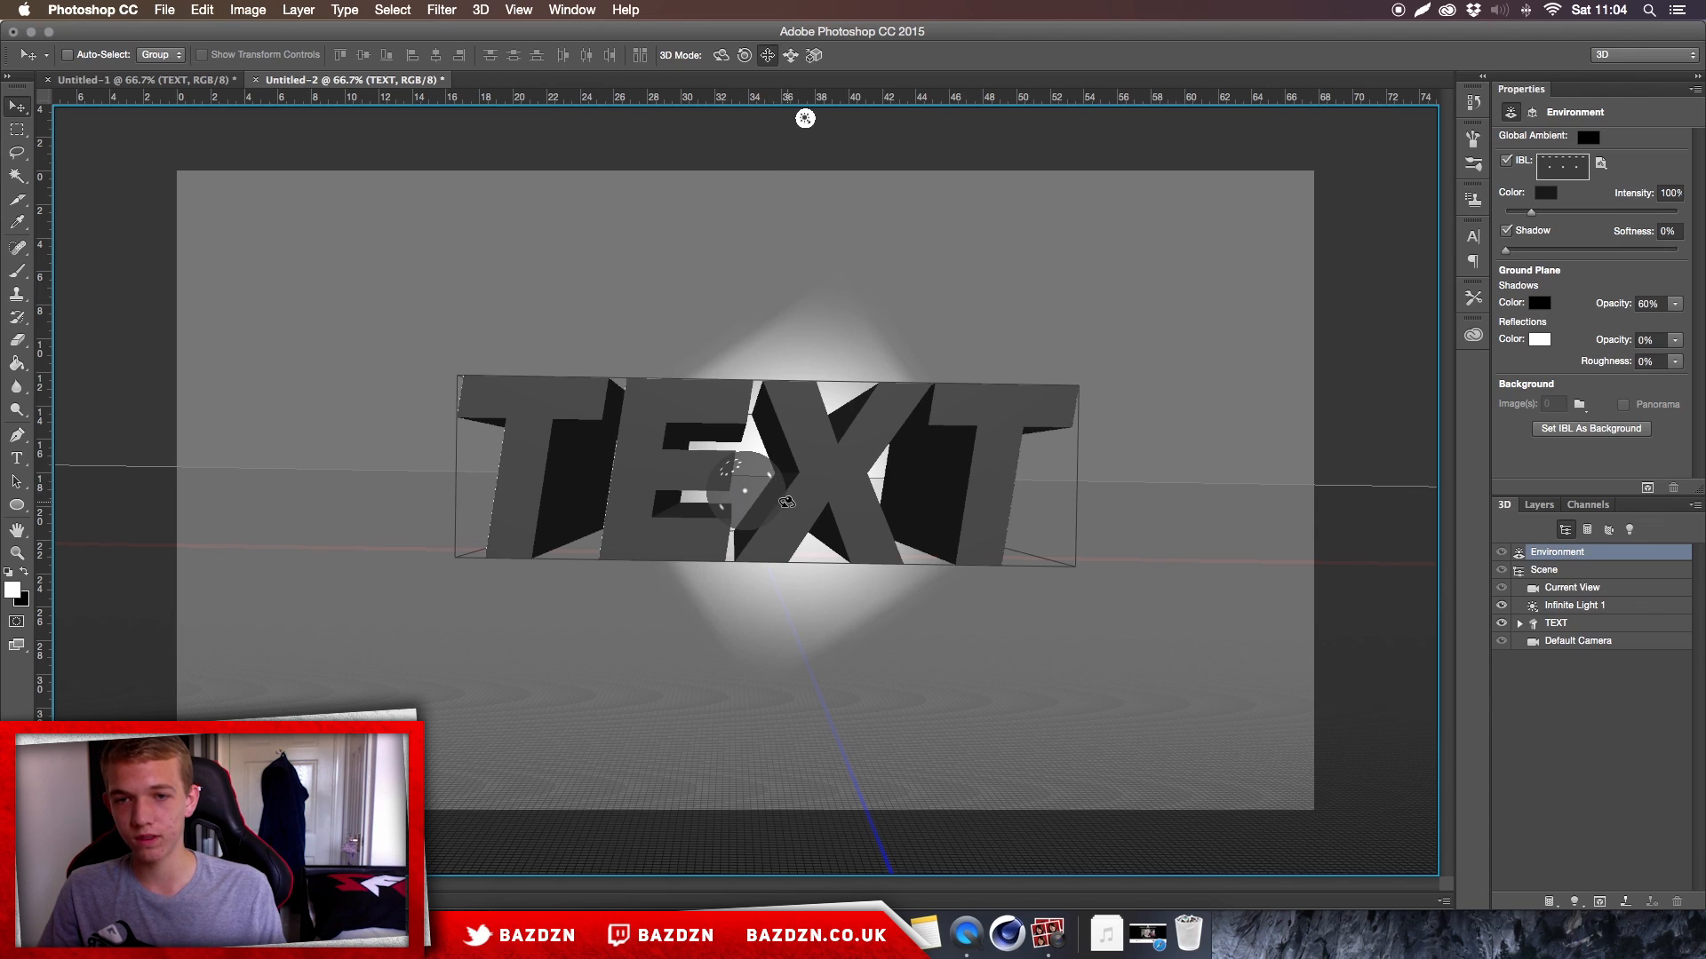
drag(765, 489, 734, 473)
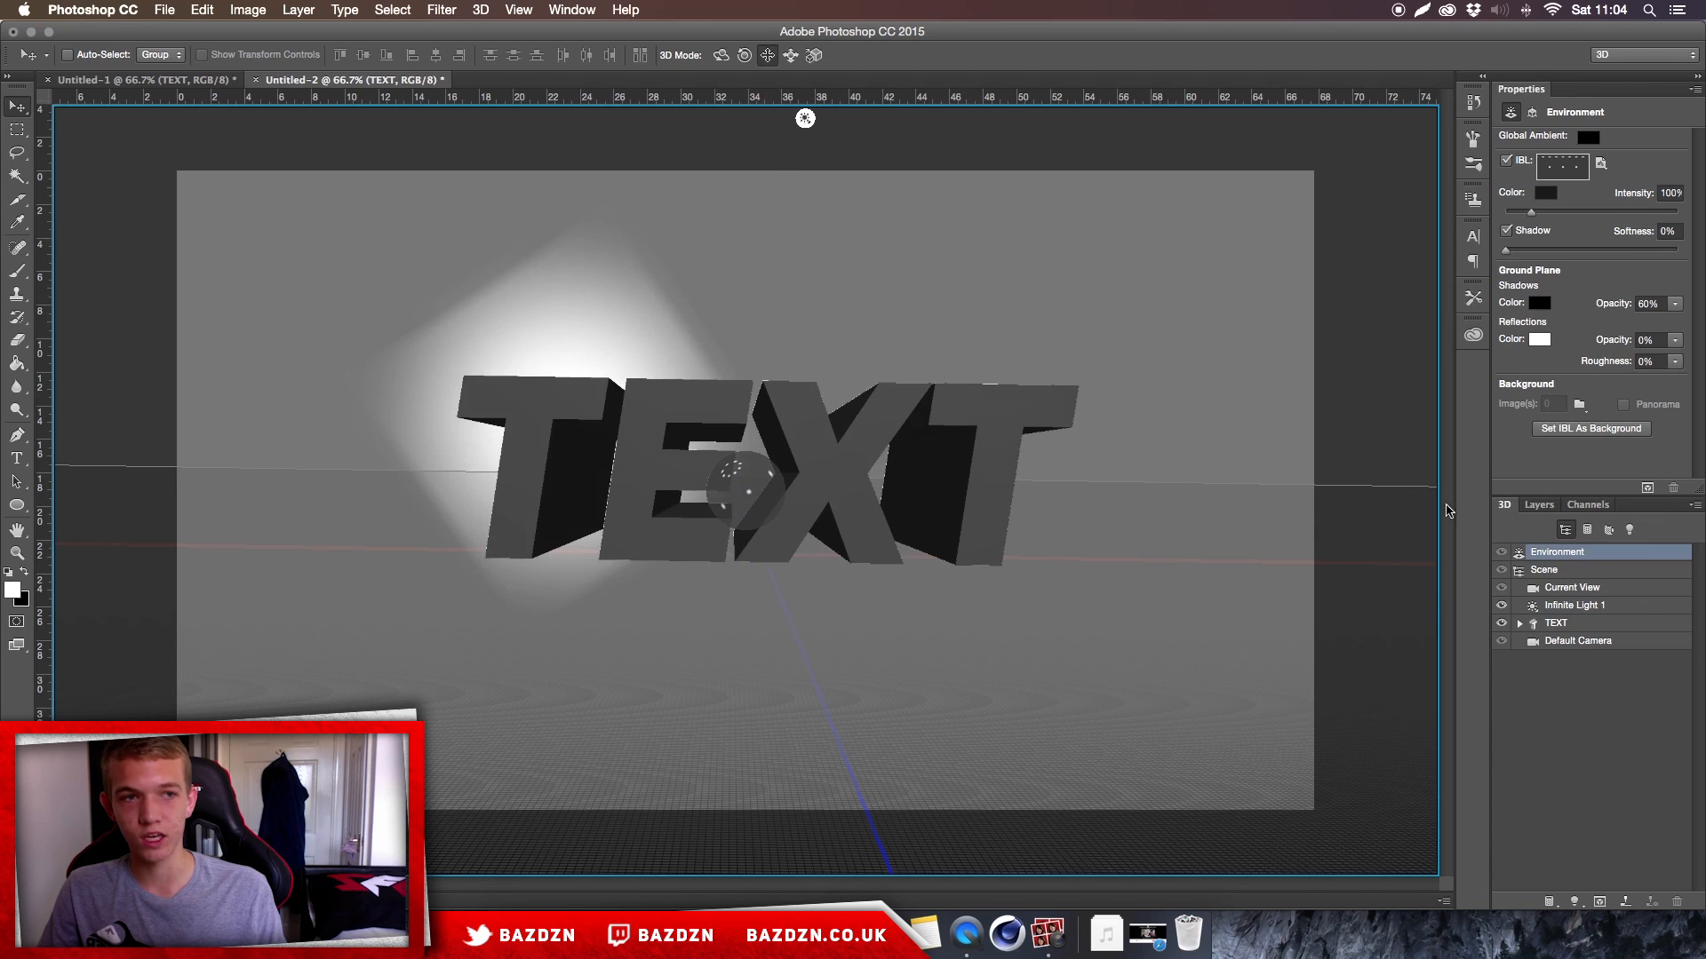
Select the TEXT mesh in the scene and move it back along its Z axis, slightly farther from the camera
click(1570, 588)
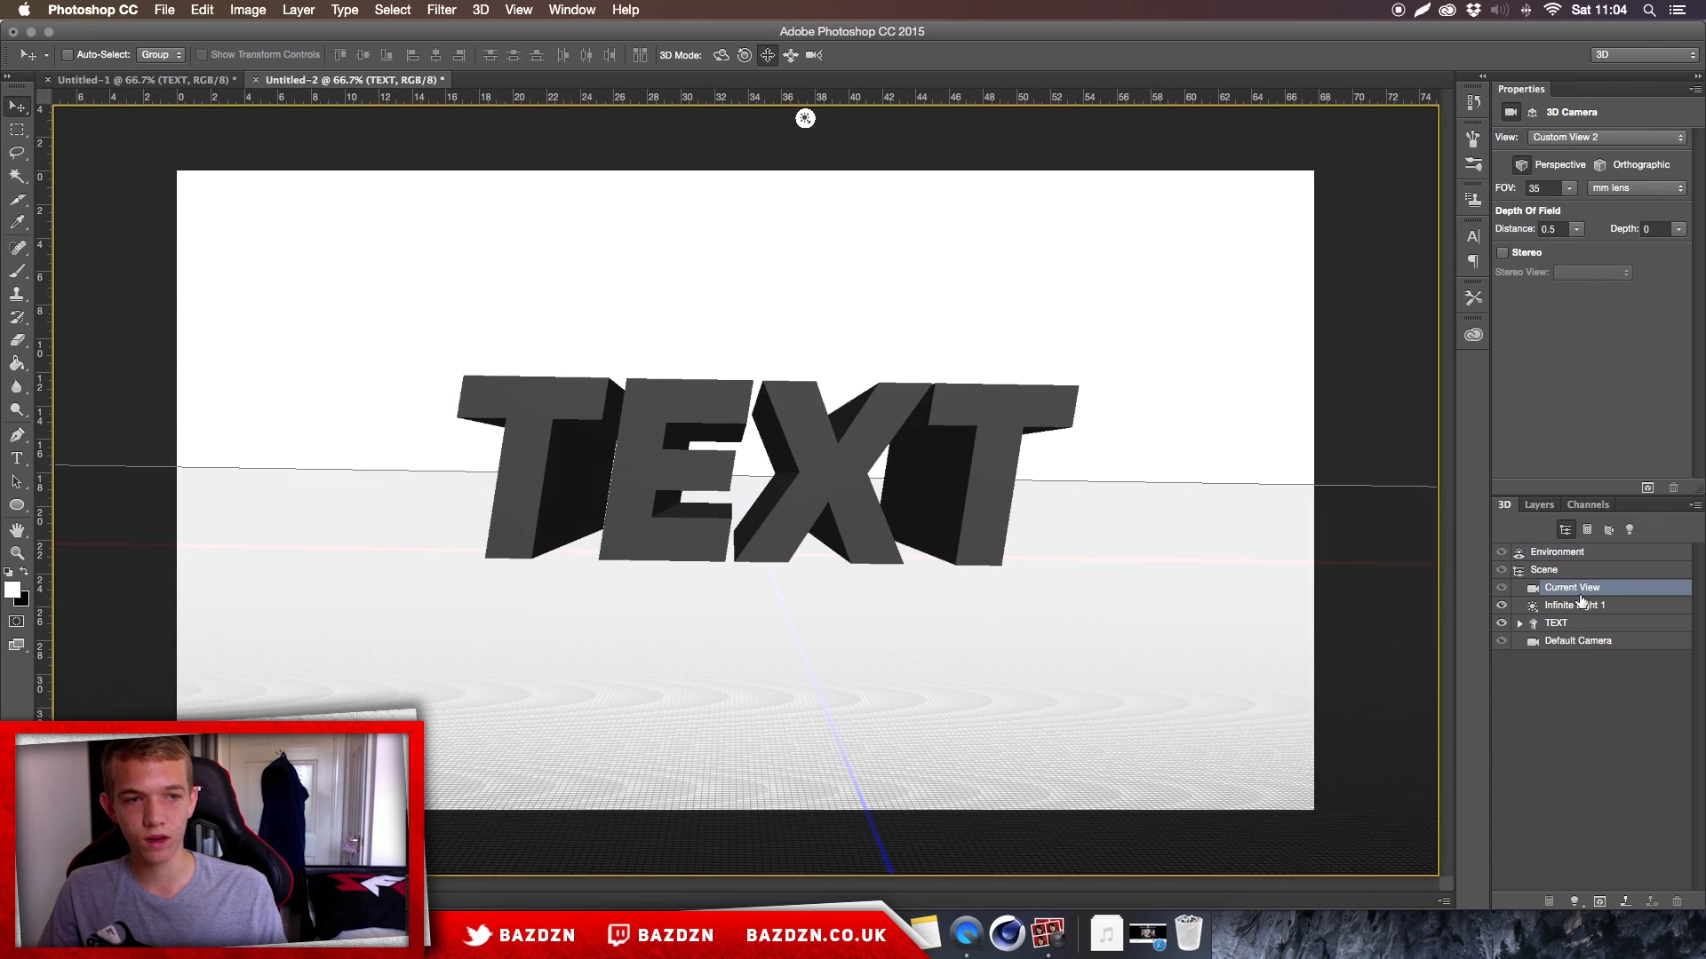
click(1566, 623)
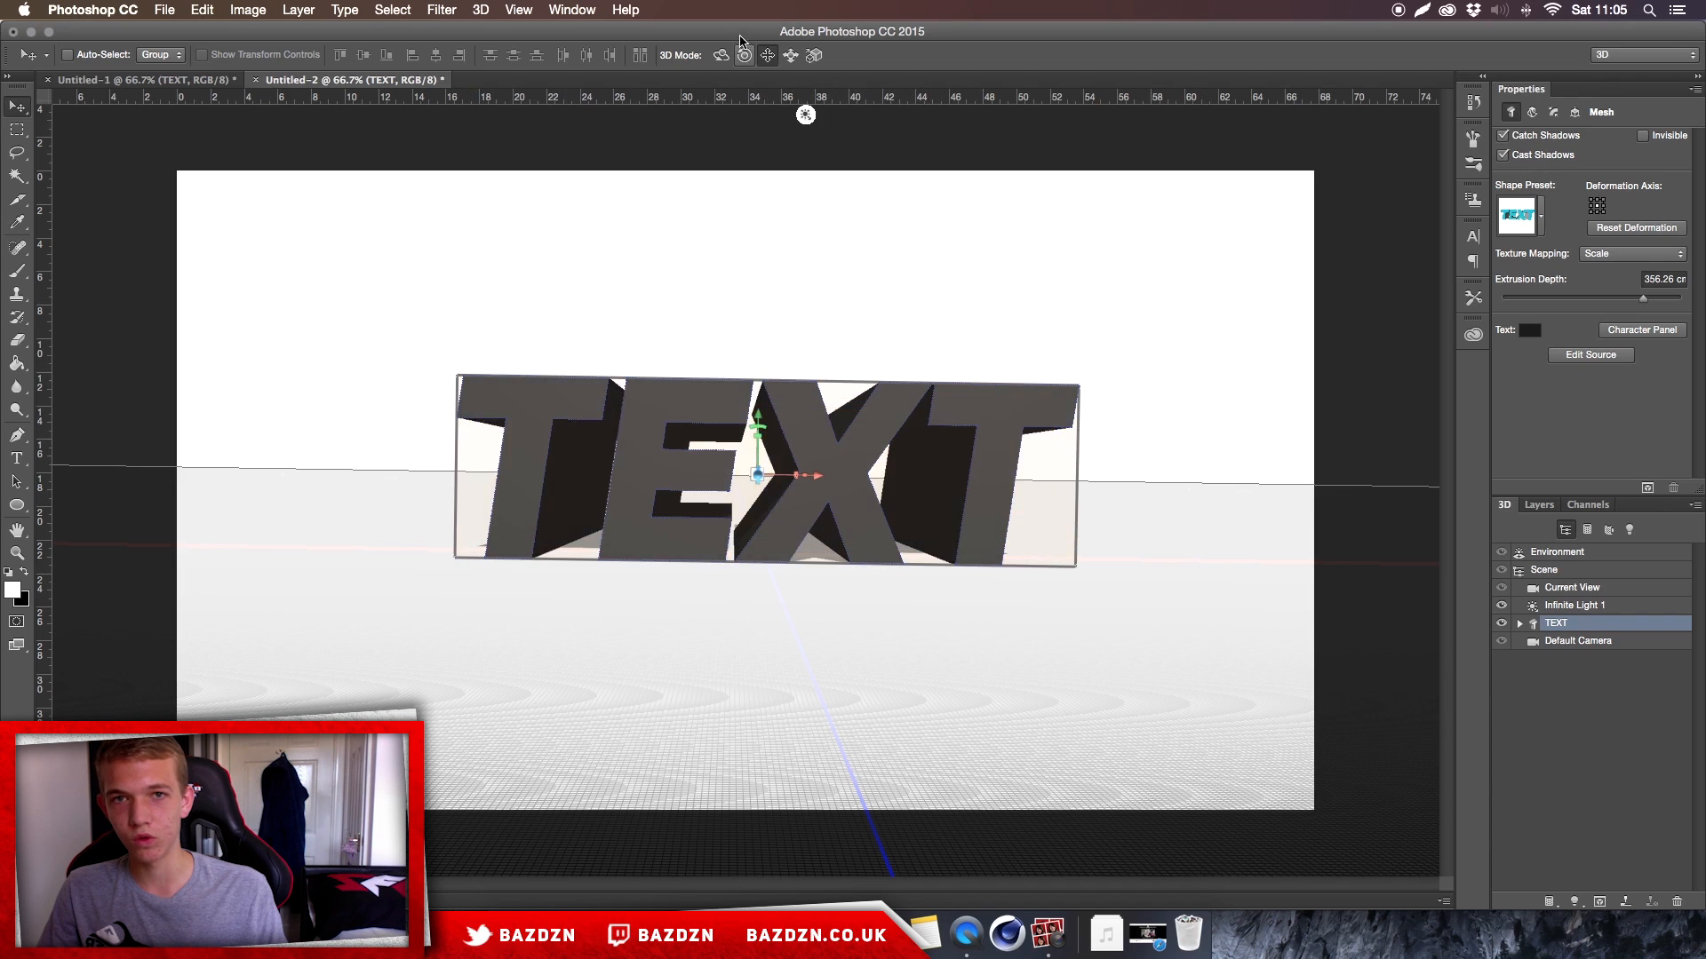
drag(675, 292, 666, 234)
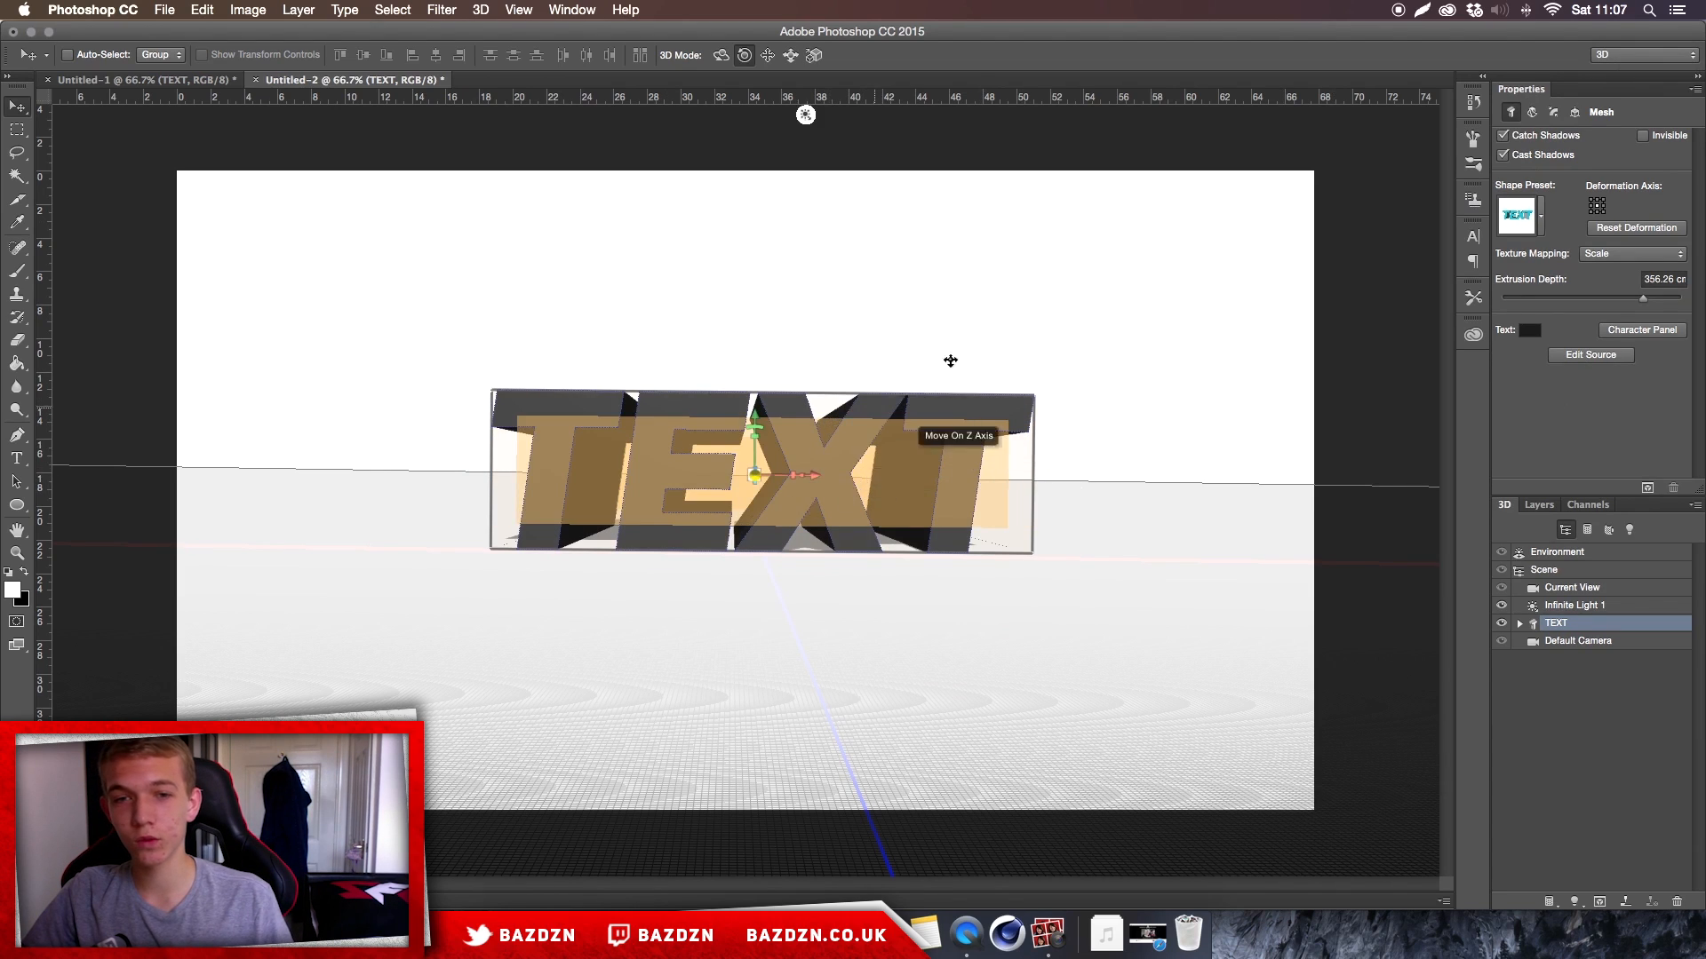
Switch to the Essentials workspace and add a new empty layer above the TEXT layer
click(1608, 57)
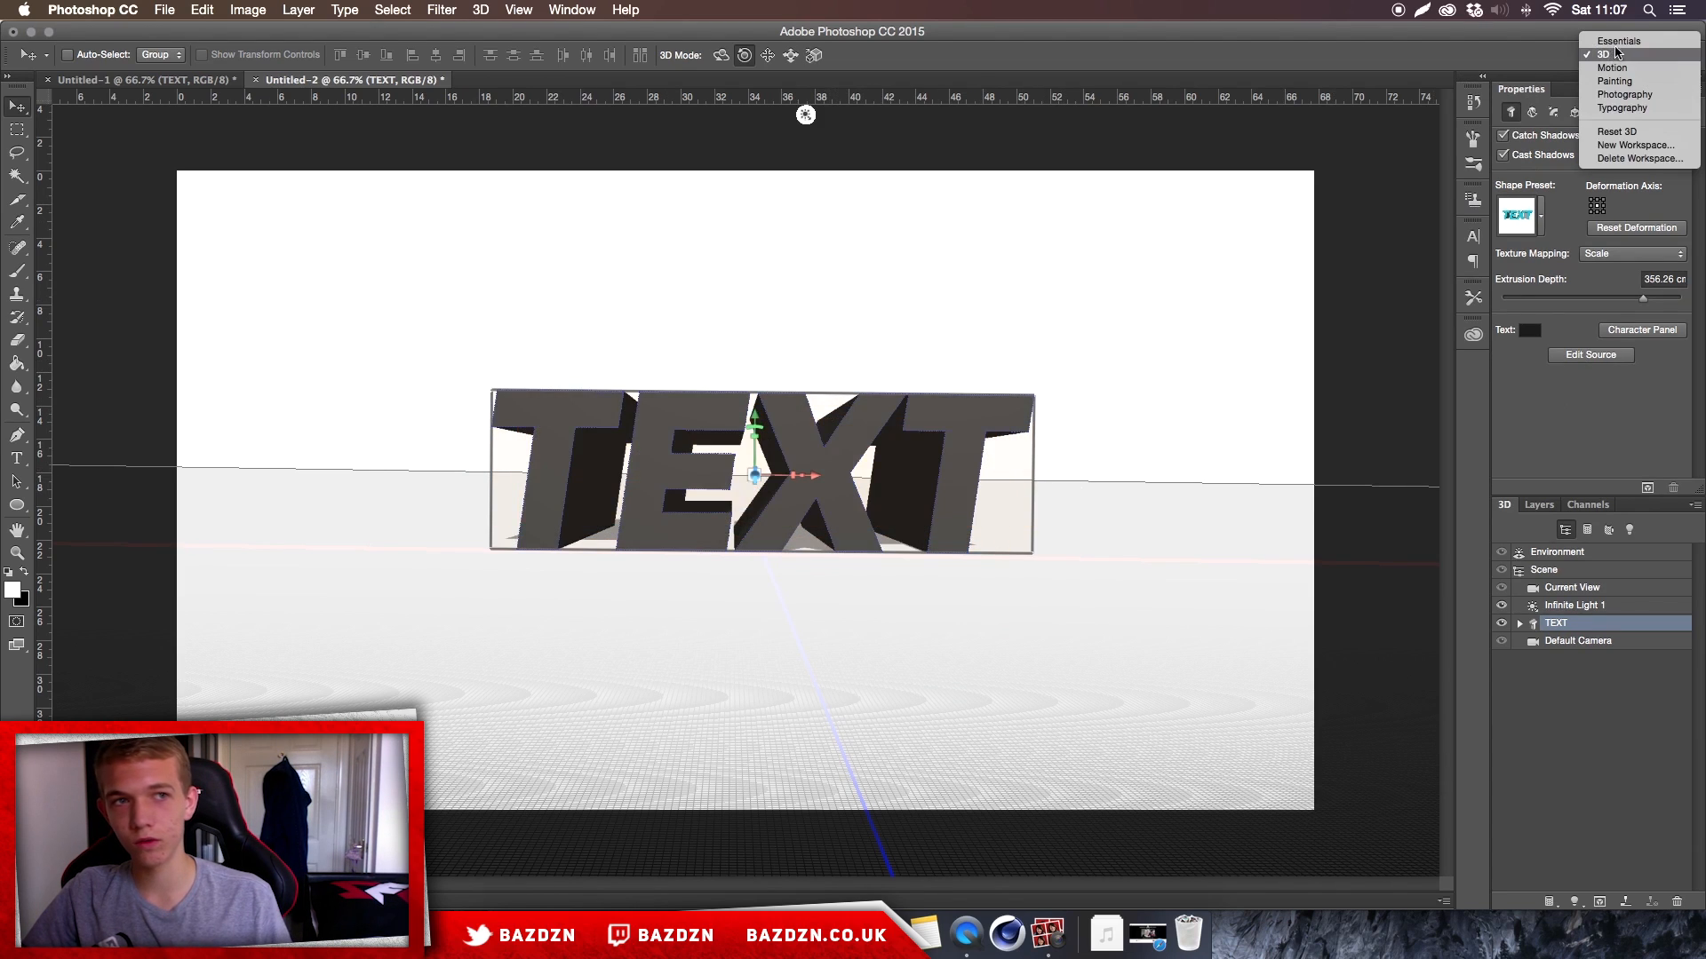
click(1615, 56)
click(1620, 57)
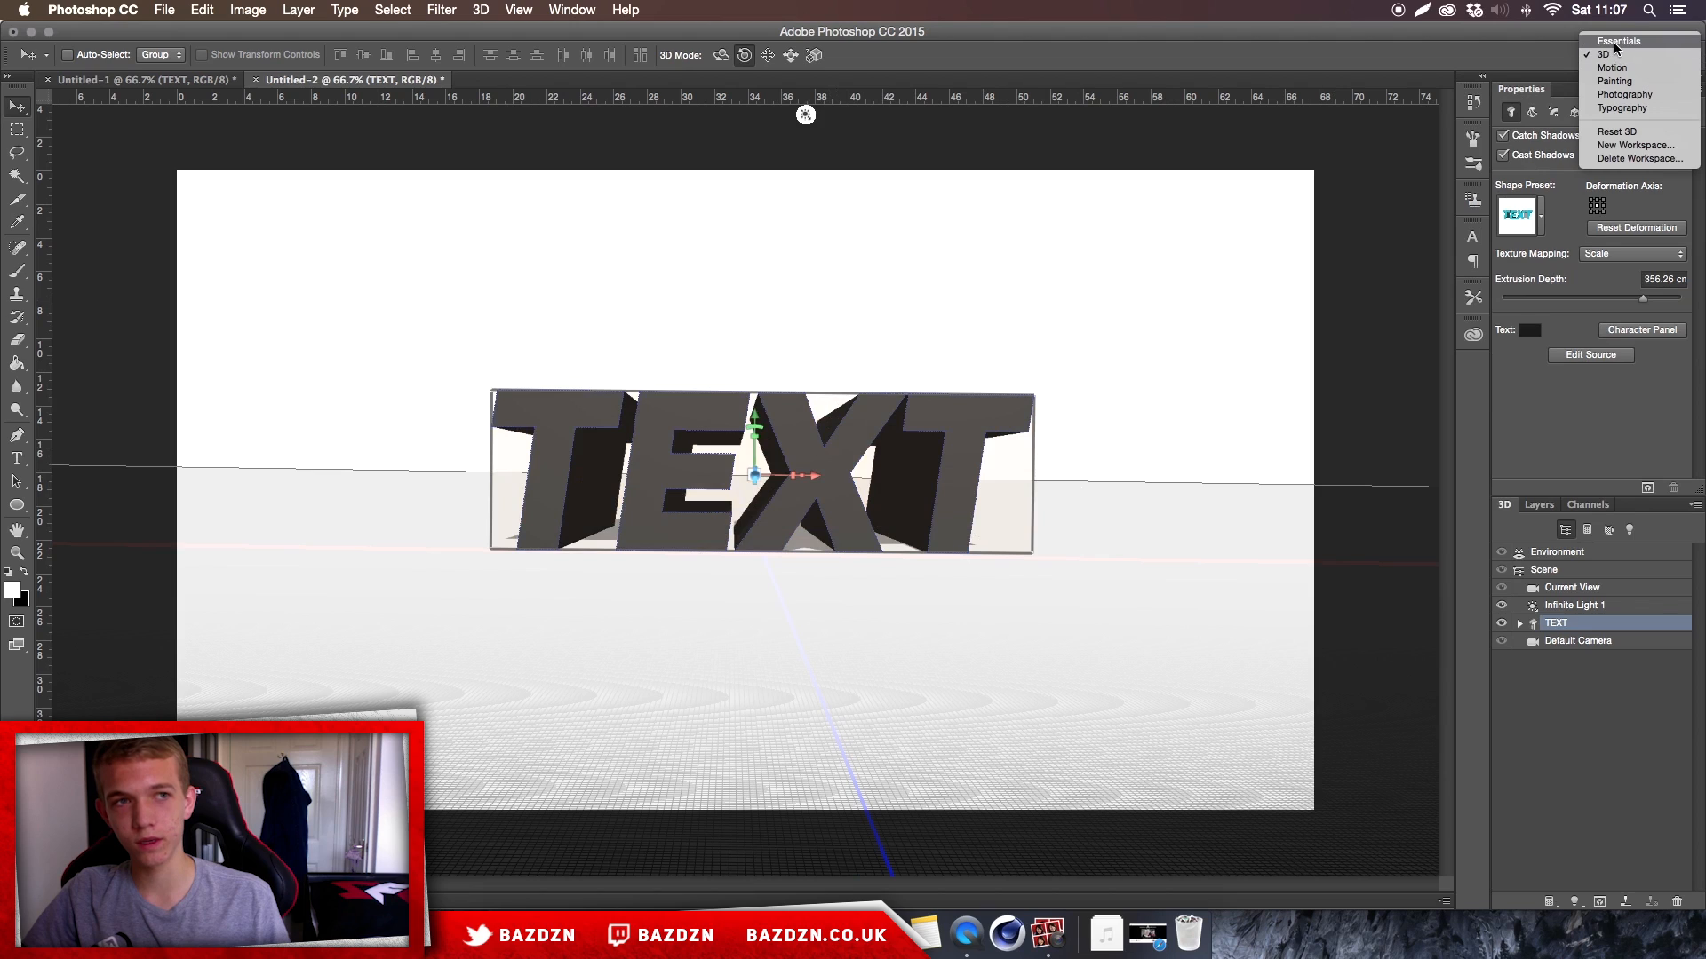
click(1618, 41)
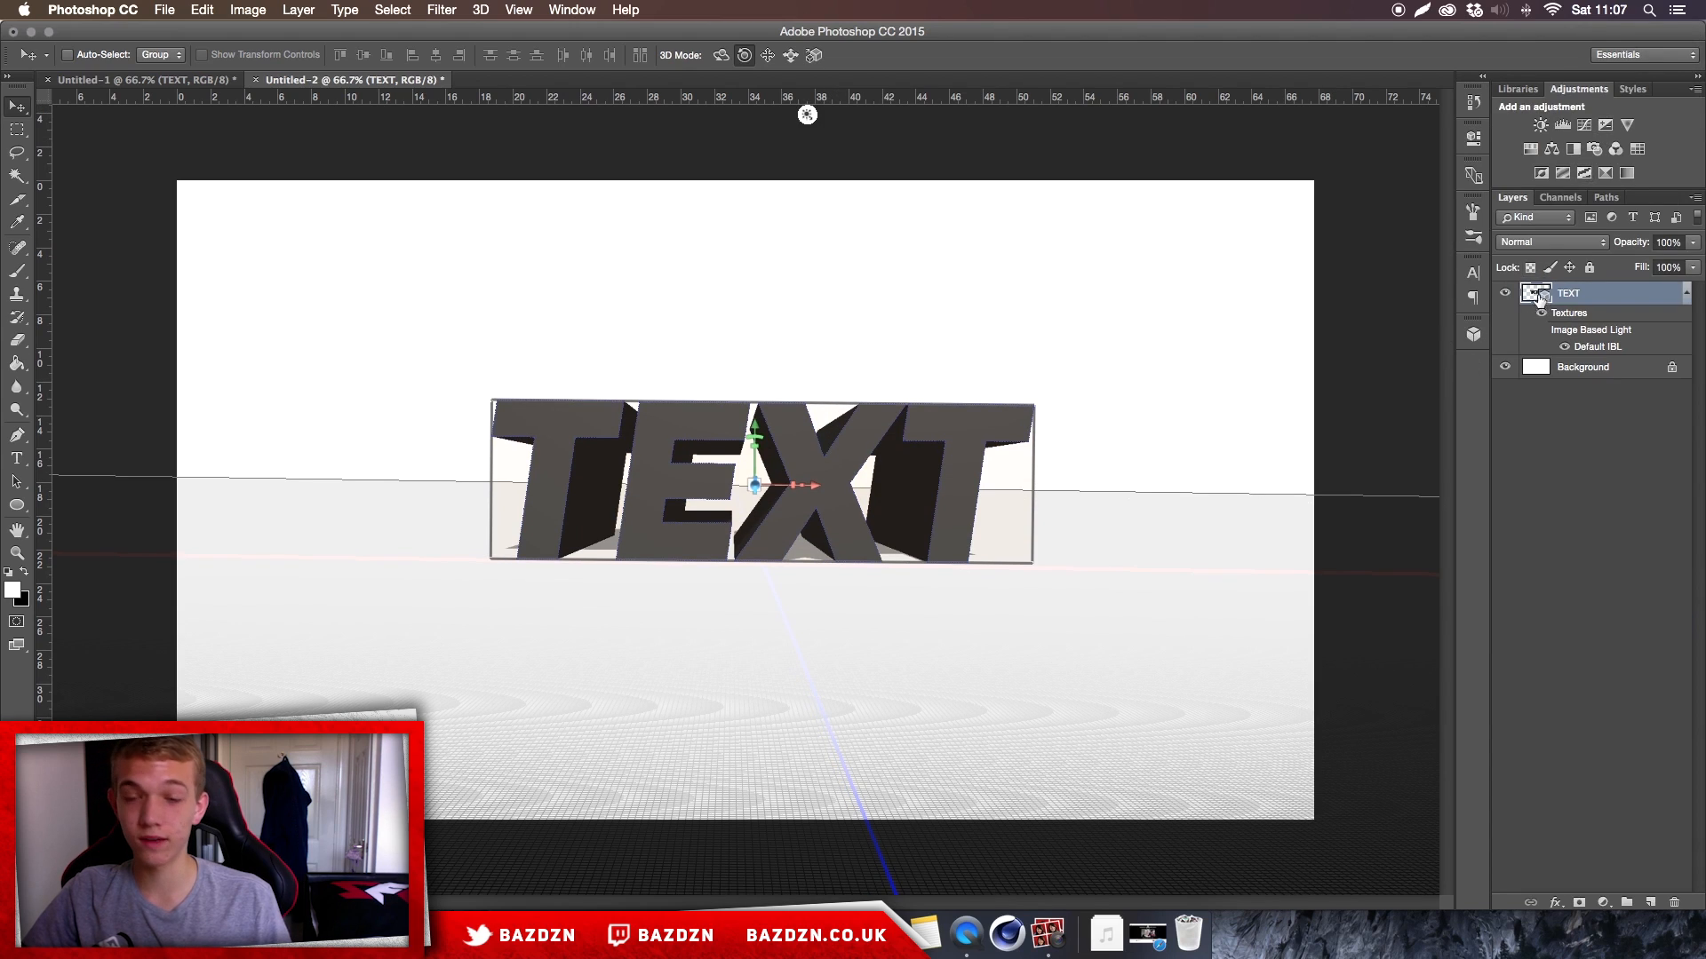
click(1650, 902)
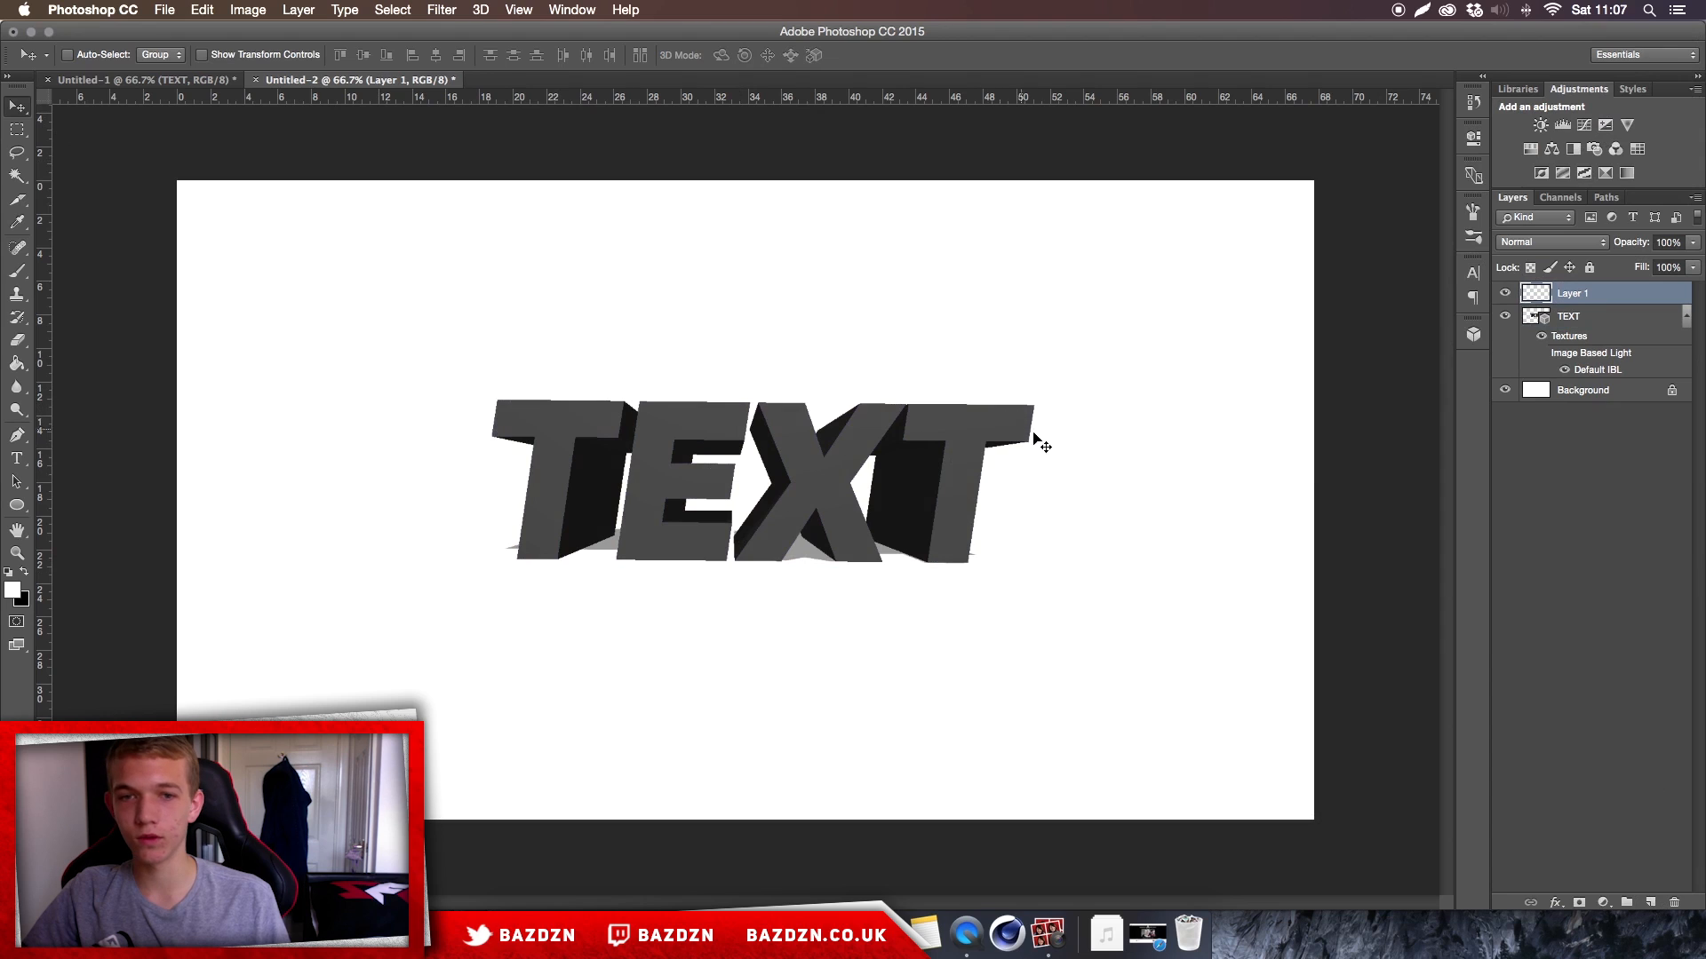
Move the 3D text on the TEXT layer about 87 cm closer along its Z axis, and return to the 3D workspace
click(1610, 320)
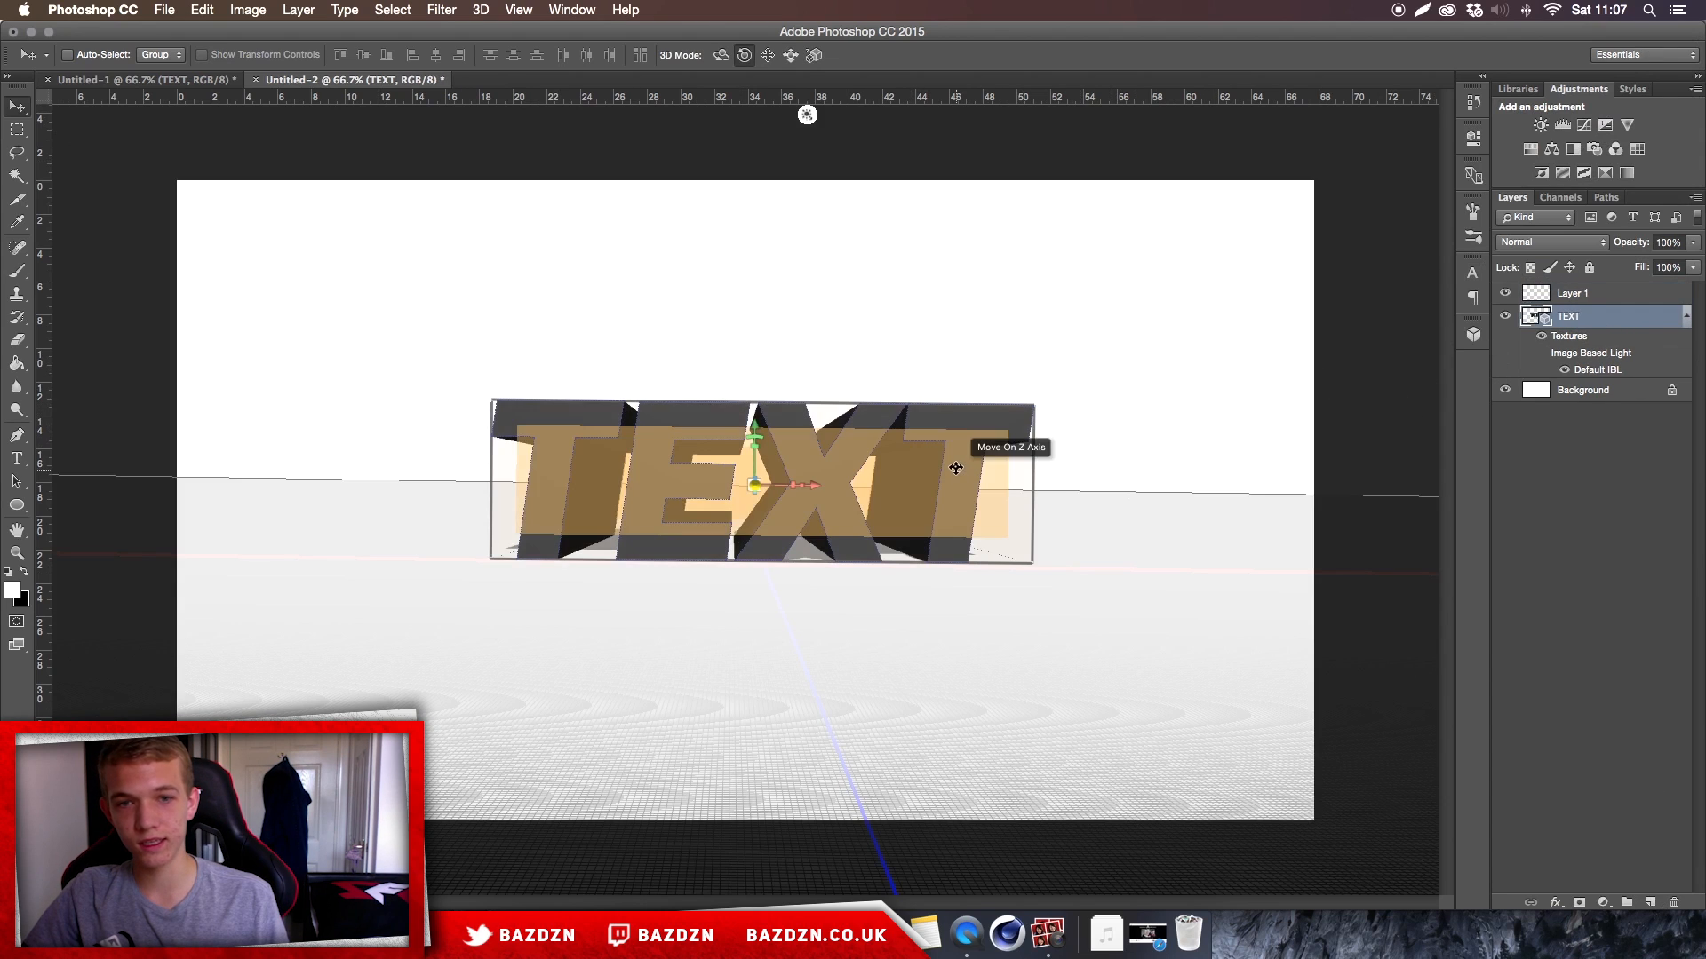
drag(921, 335, 915, 578)
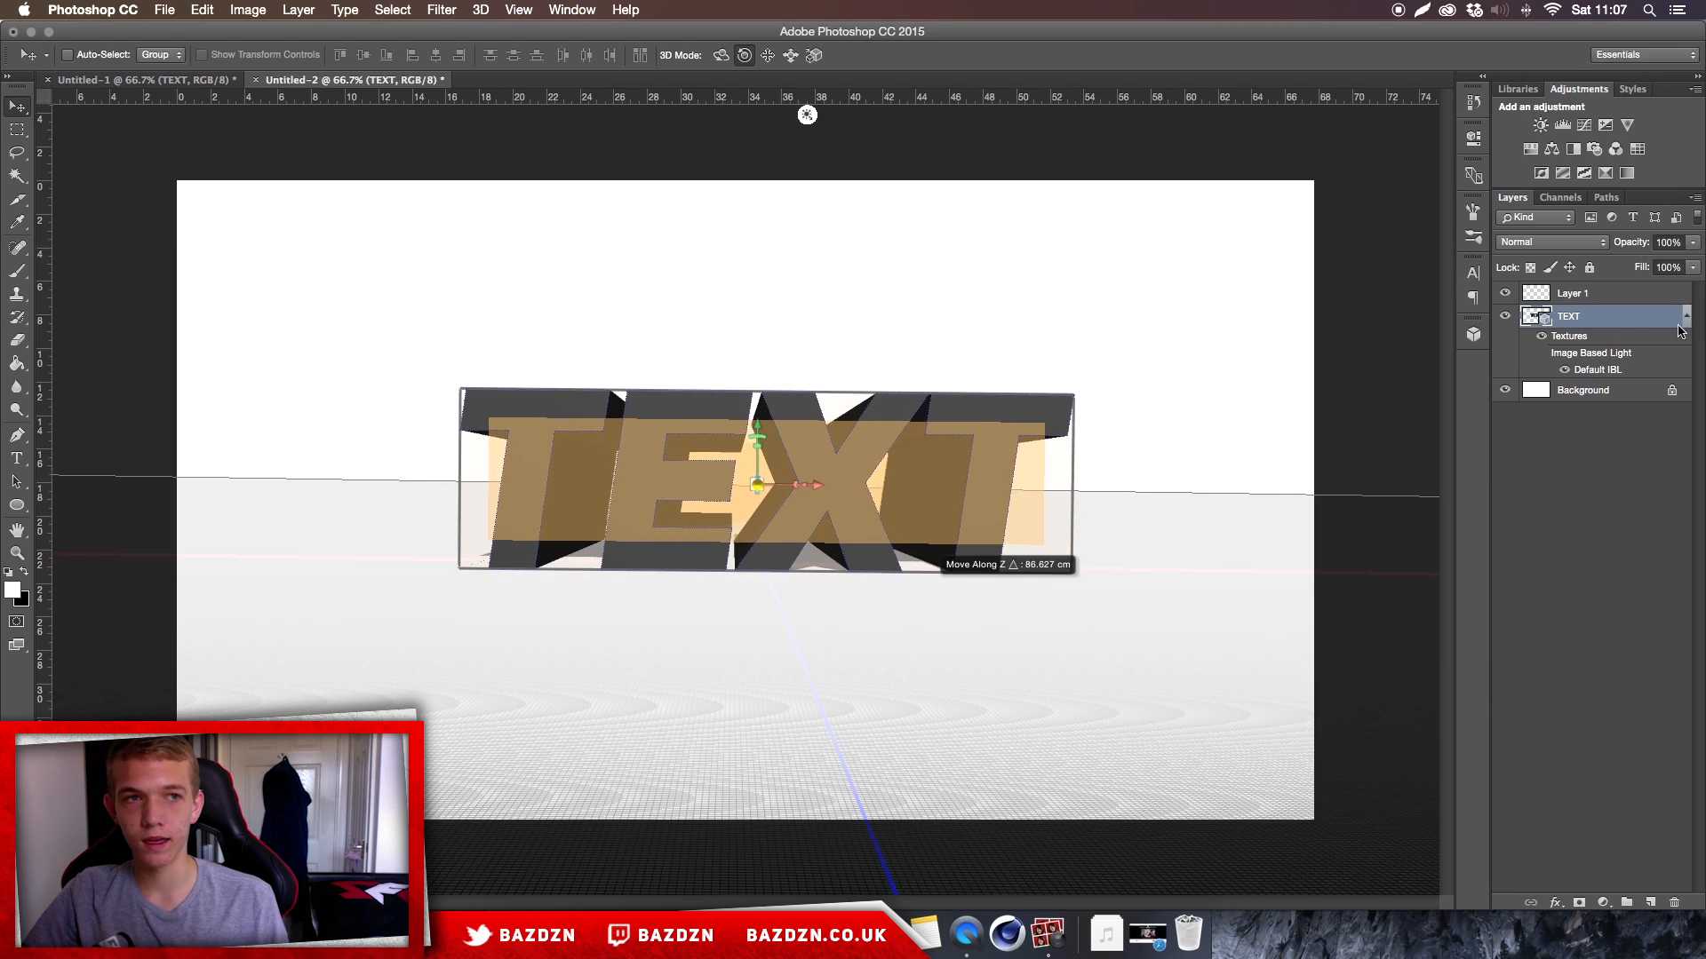
click(1651, 58)
click(1626, 57)
click(1621, 56)
click(1612, 69)
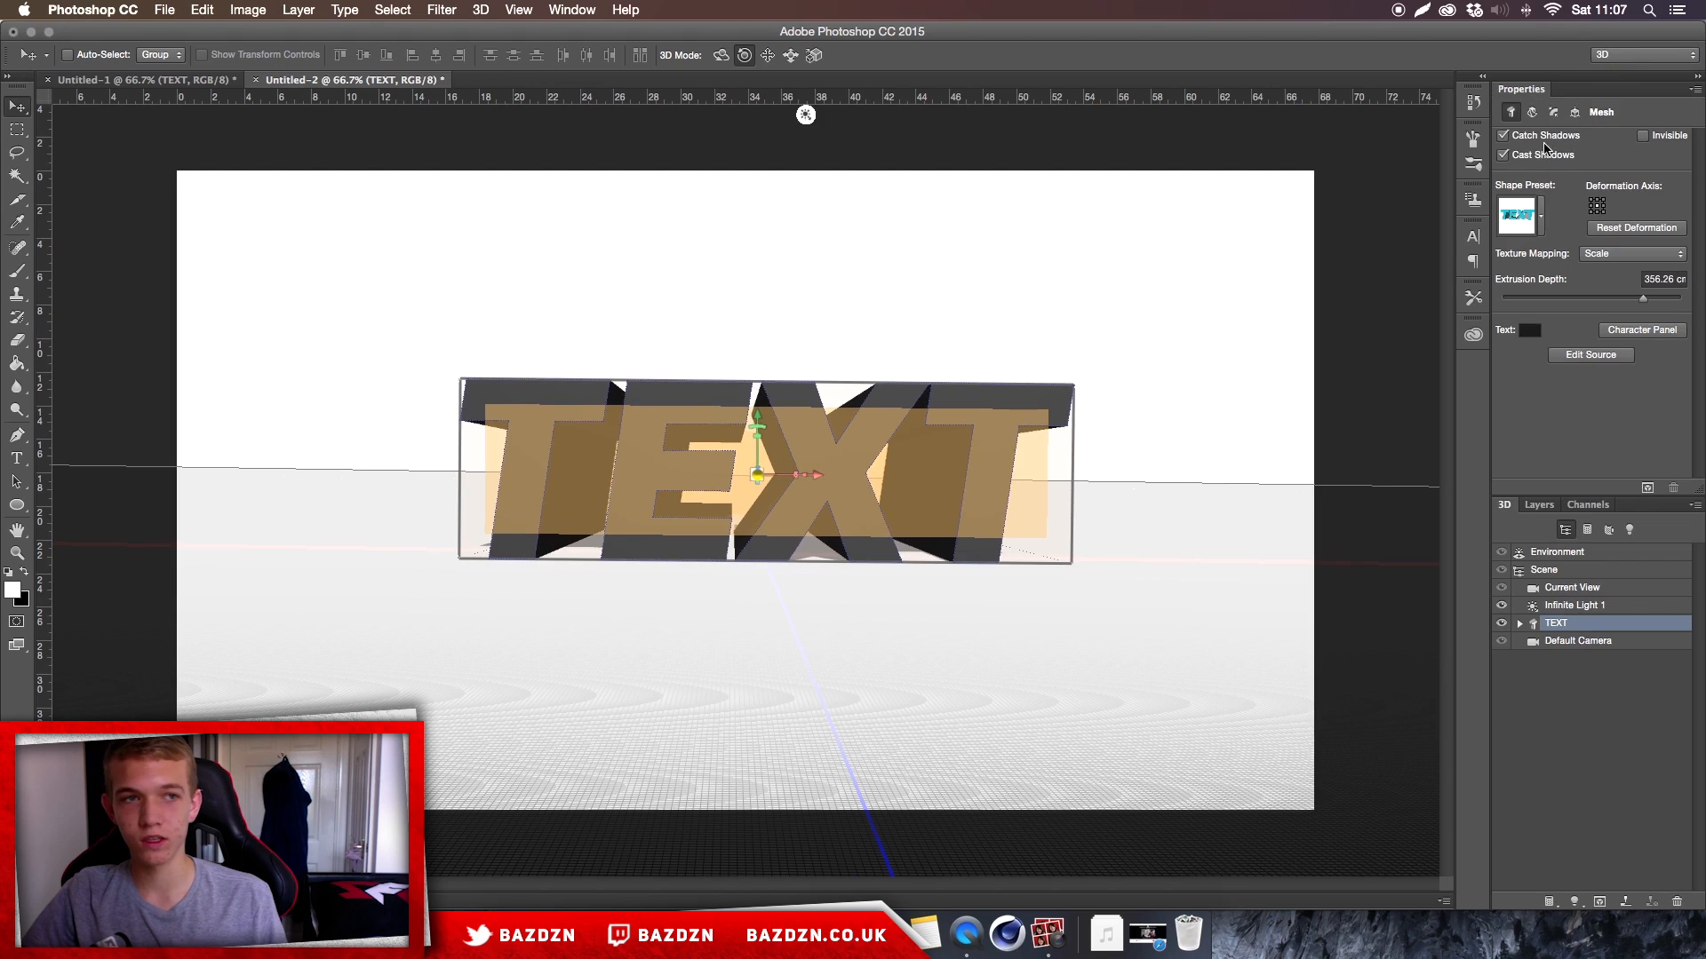